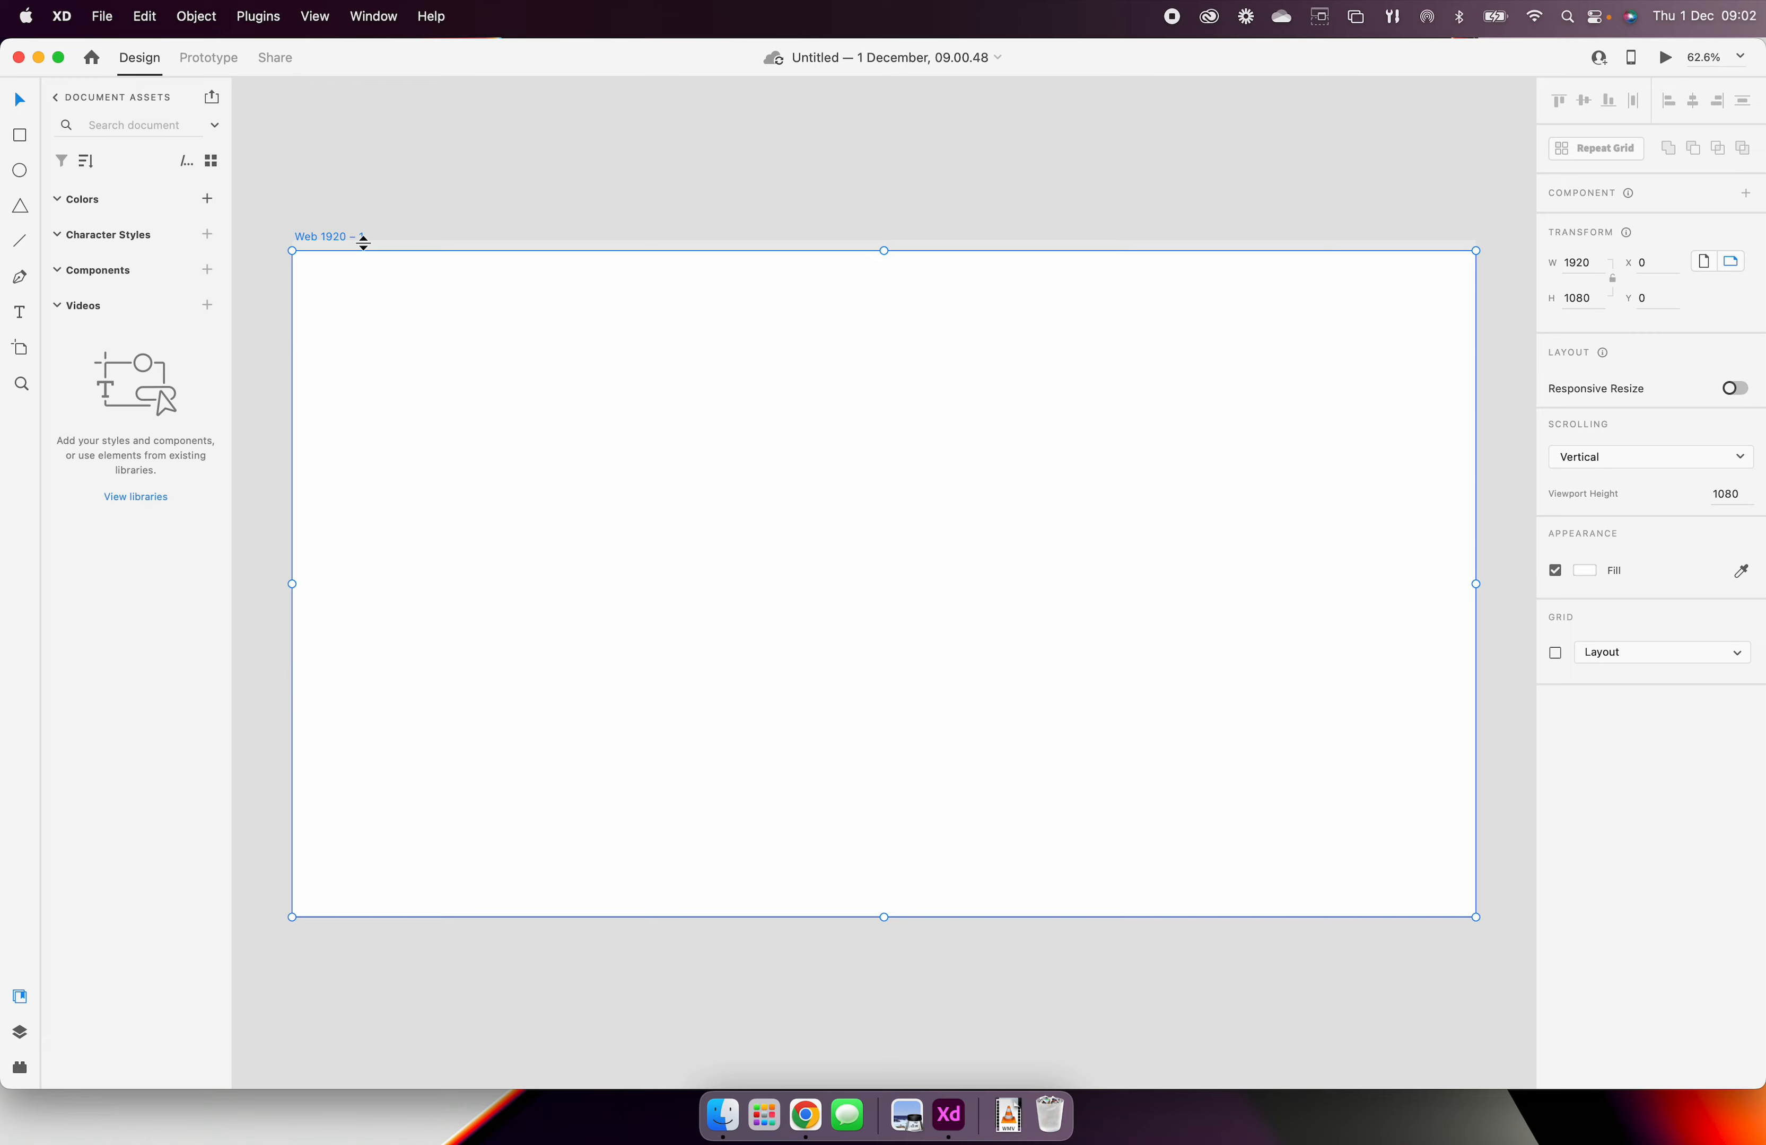
# Step: Rename the artboard as Home
pyautogui.doubleClick(330, 238)
pyautogui.write('h')
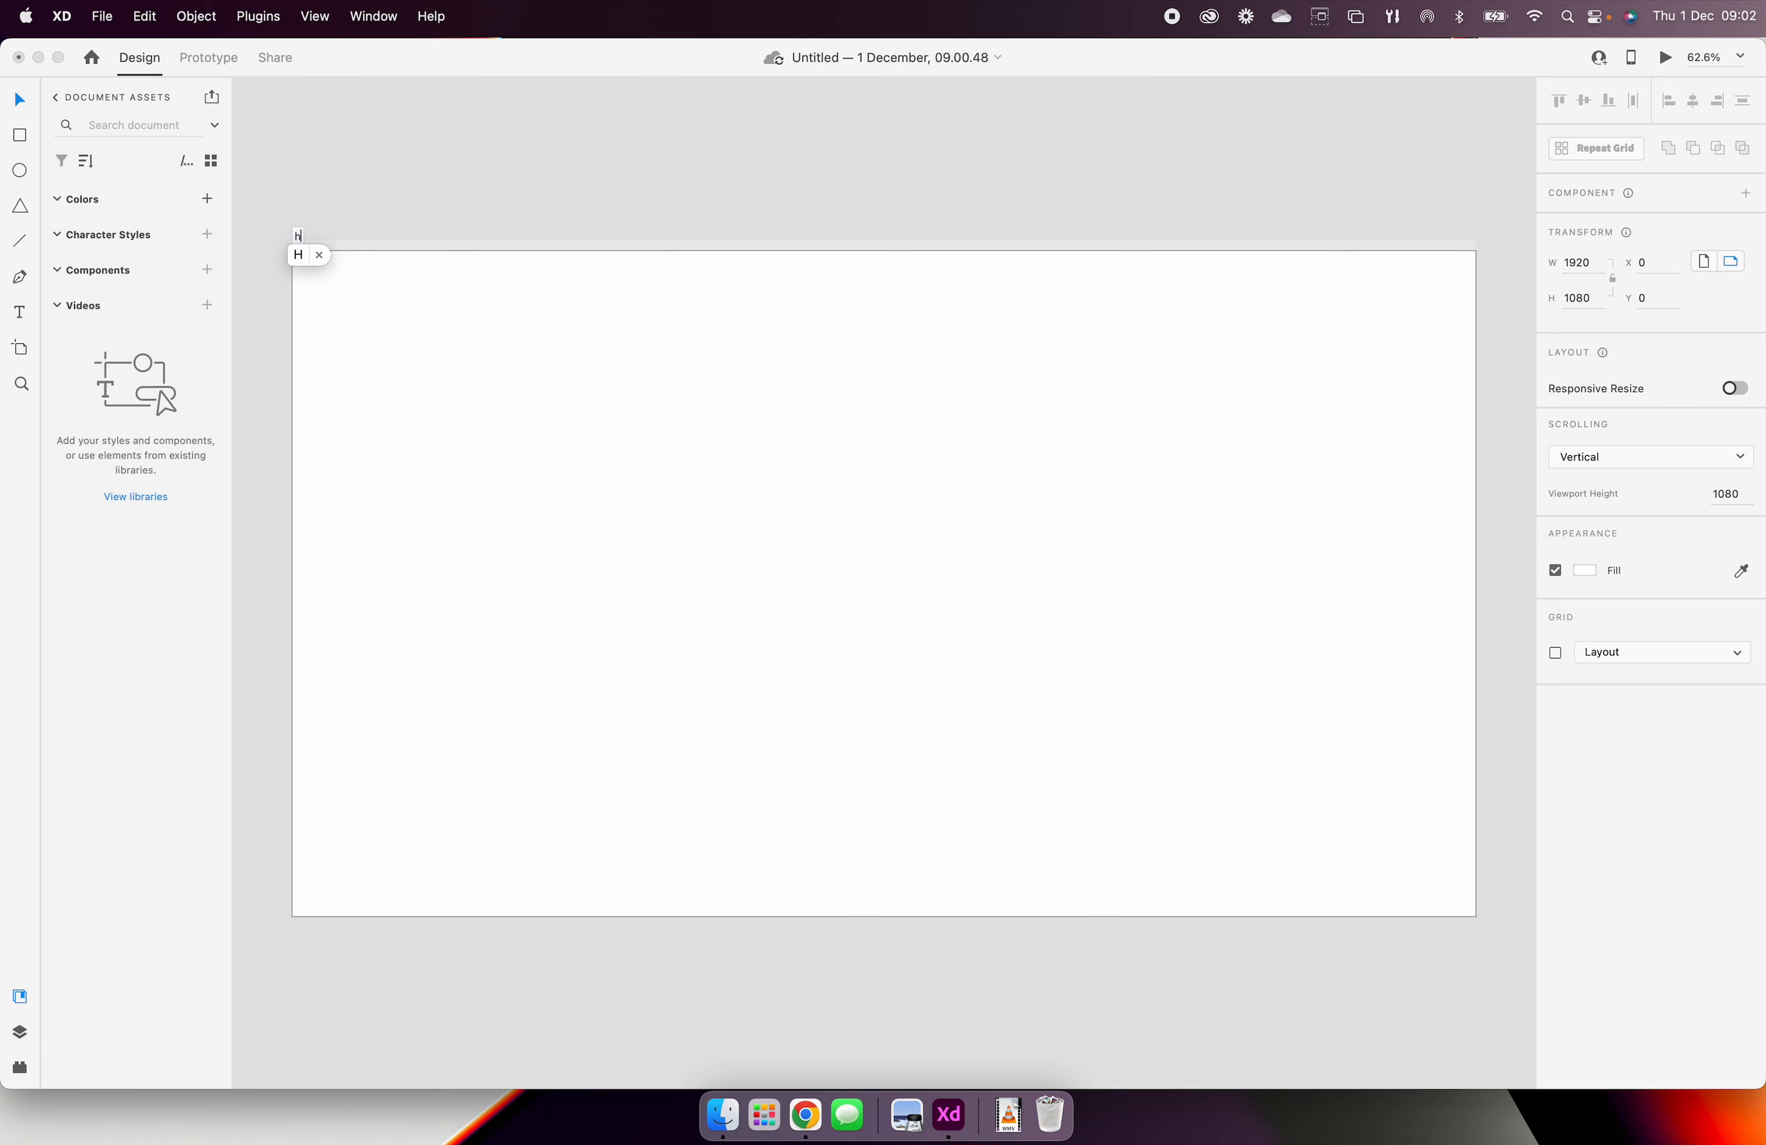
pyautogui.press('BackSpace')
pyautogui.write('hmoe')
pyautogui.press('BackSpace')
pyautogui.press('BackSpace')
pyautogui.press('BackSpace')
pyautogui.write('ome')
pyautogui.press('Return')
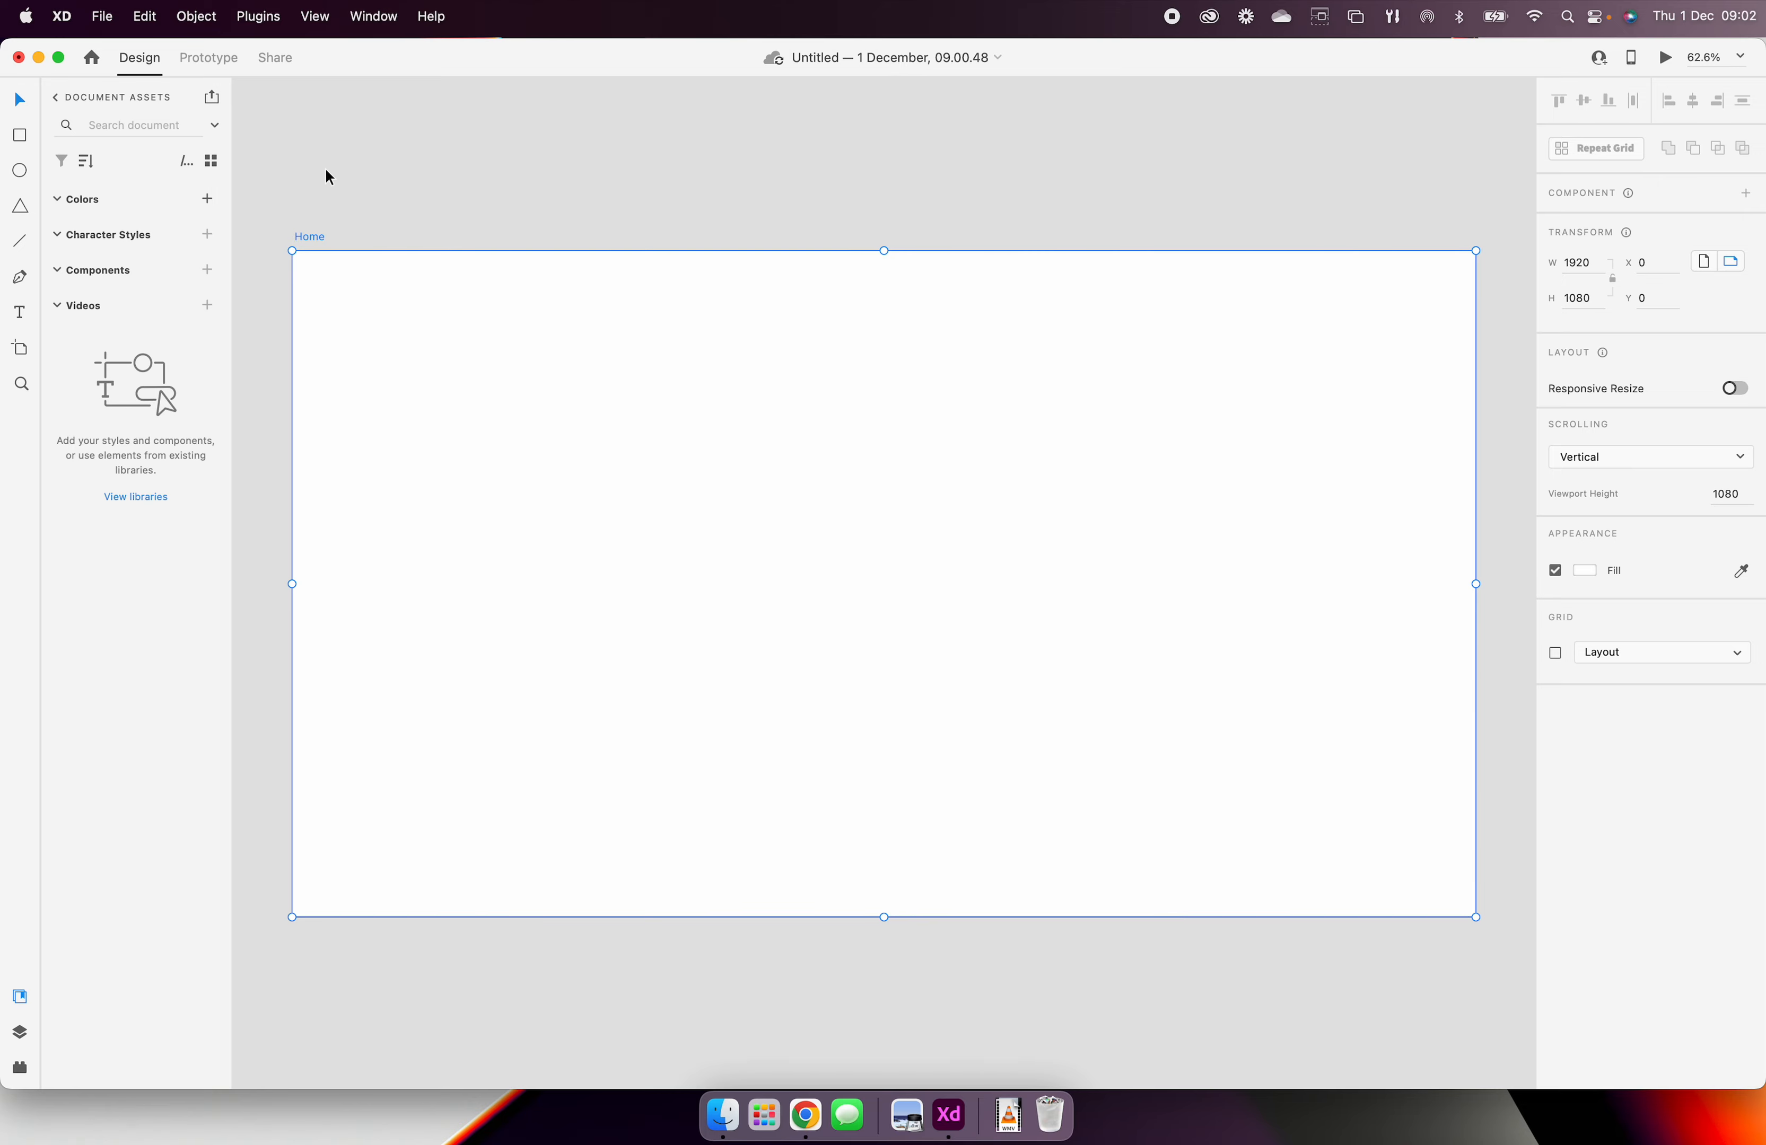
# Step: Draw a full-width header rectangle about 264 px high along the artboard's upper edge and fill it with grey #A5A5A5
pyautogui.click(20, 136)
pyautogui.moveTo(294, 414)
pyautogui.mouseDown()
pyautogui.moveTo(1262, 305)
pyautogui.moveTo(1476, 251)
pyautogui.mouseUp()
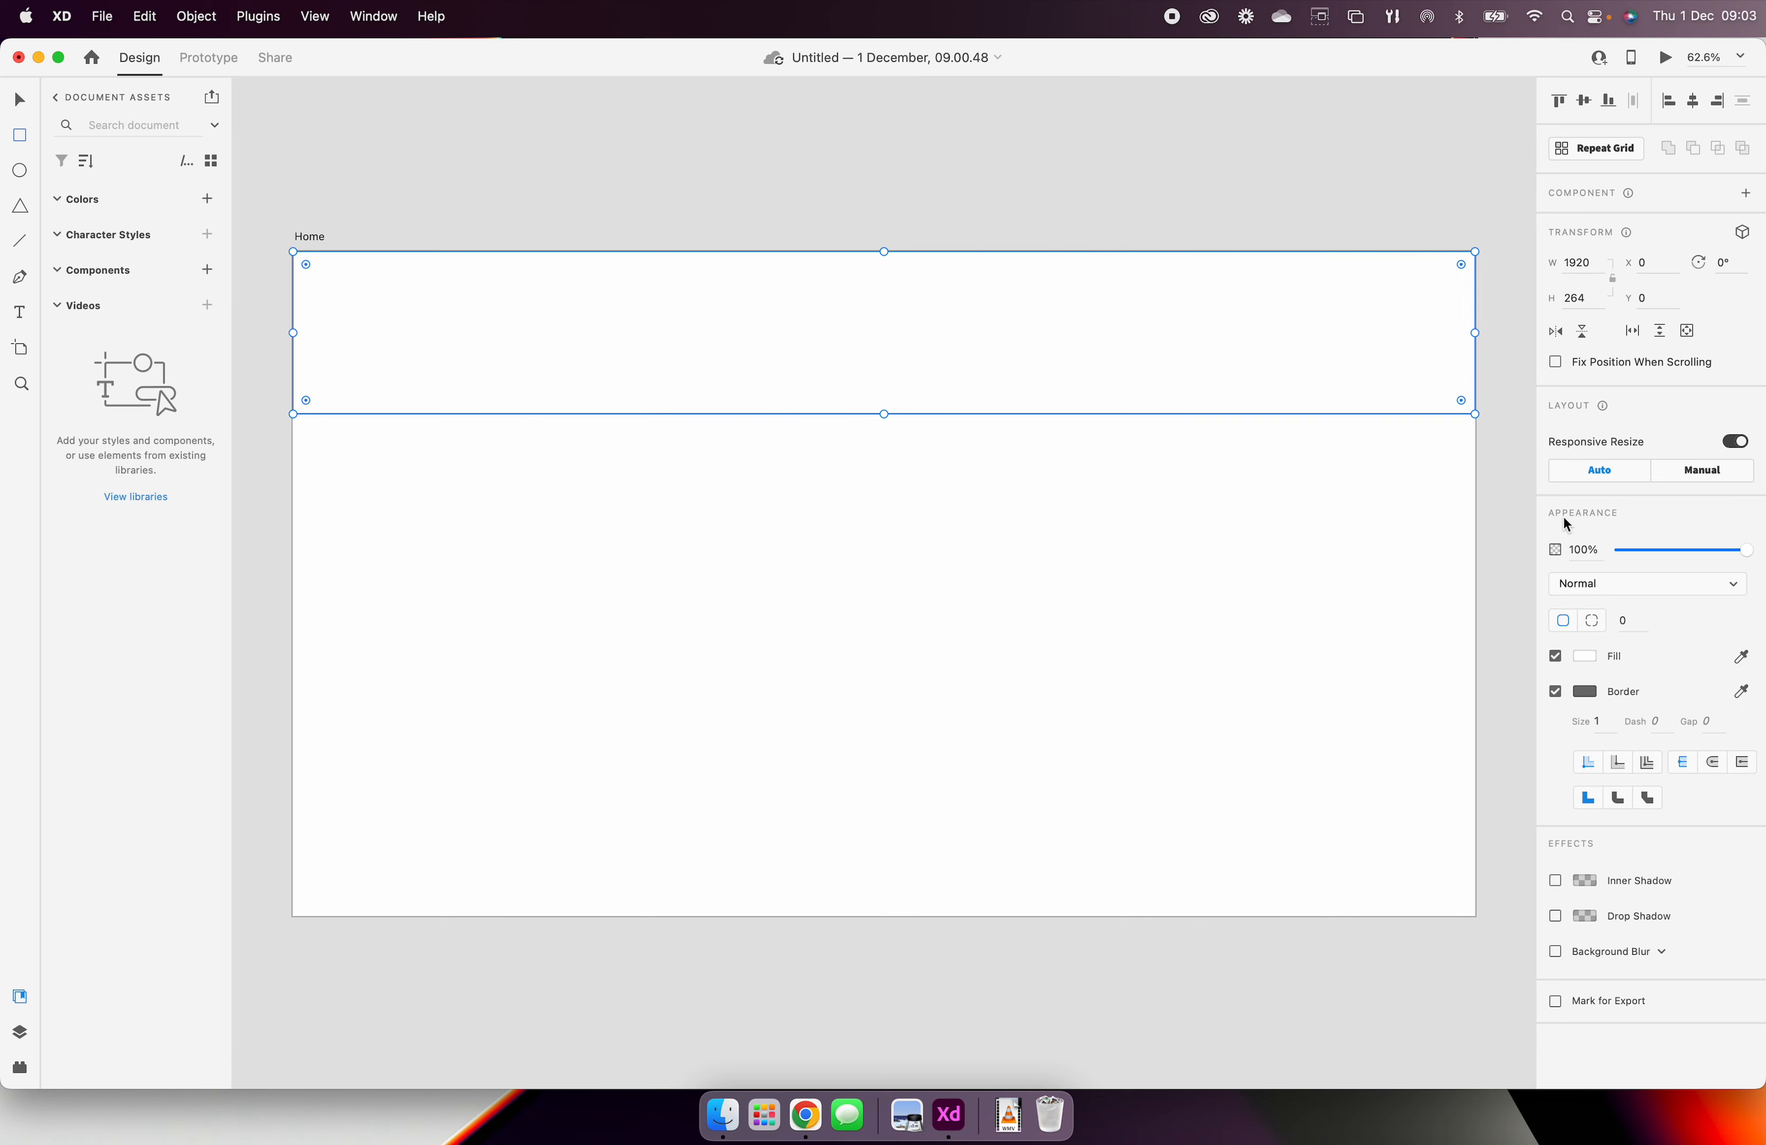
pyautogui.click(1586, 658)
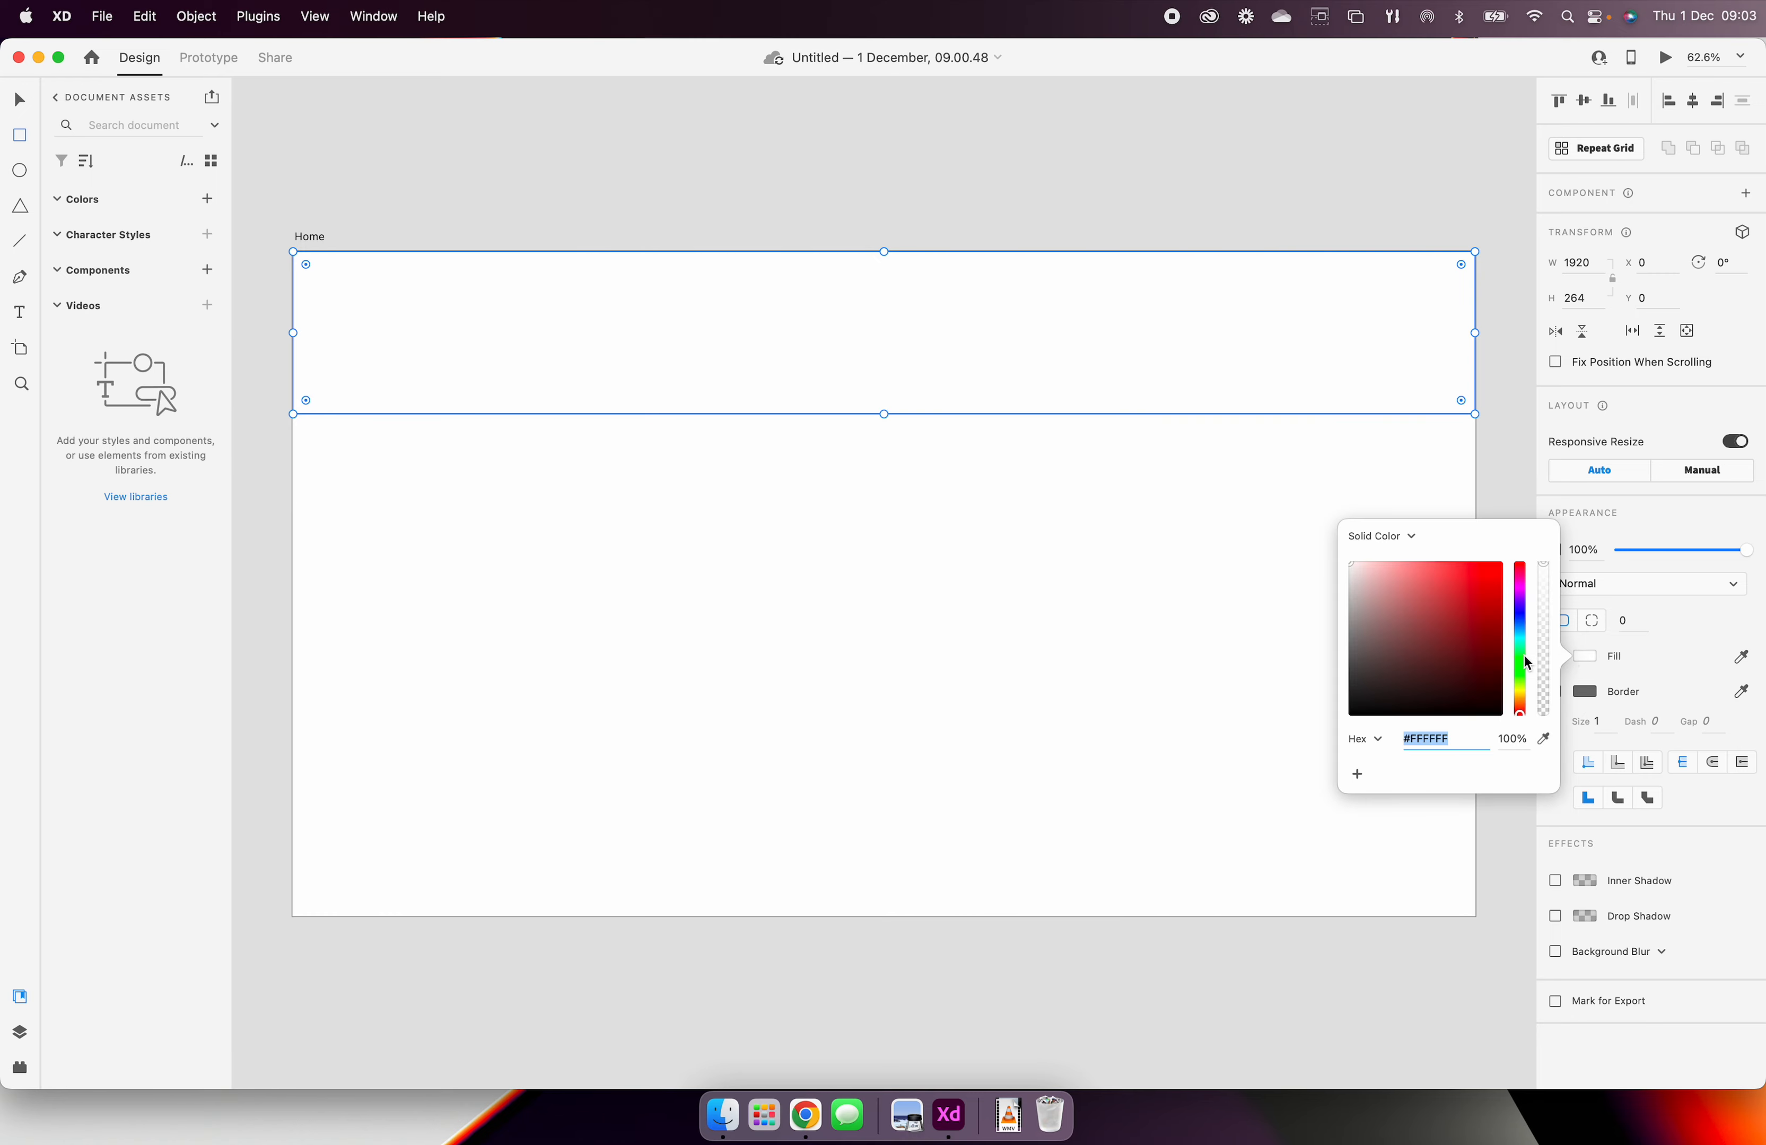
pyautogui.moveTo(1361, 663); pyautogui.dragTo(1350, 615)
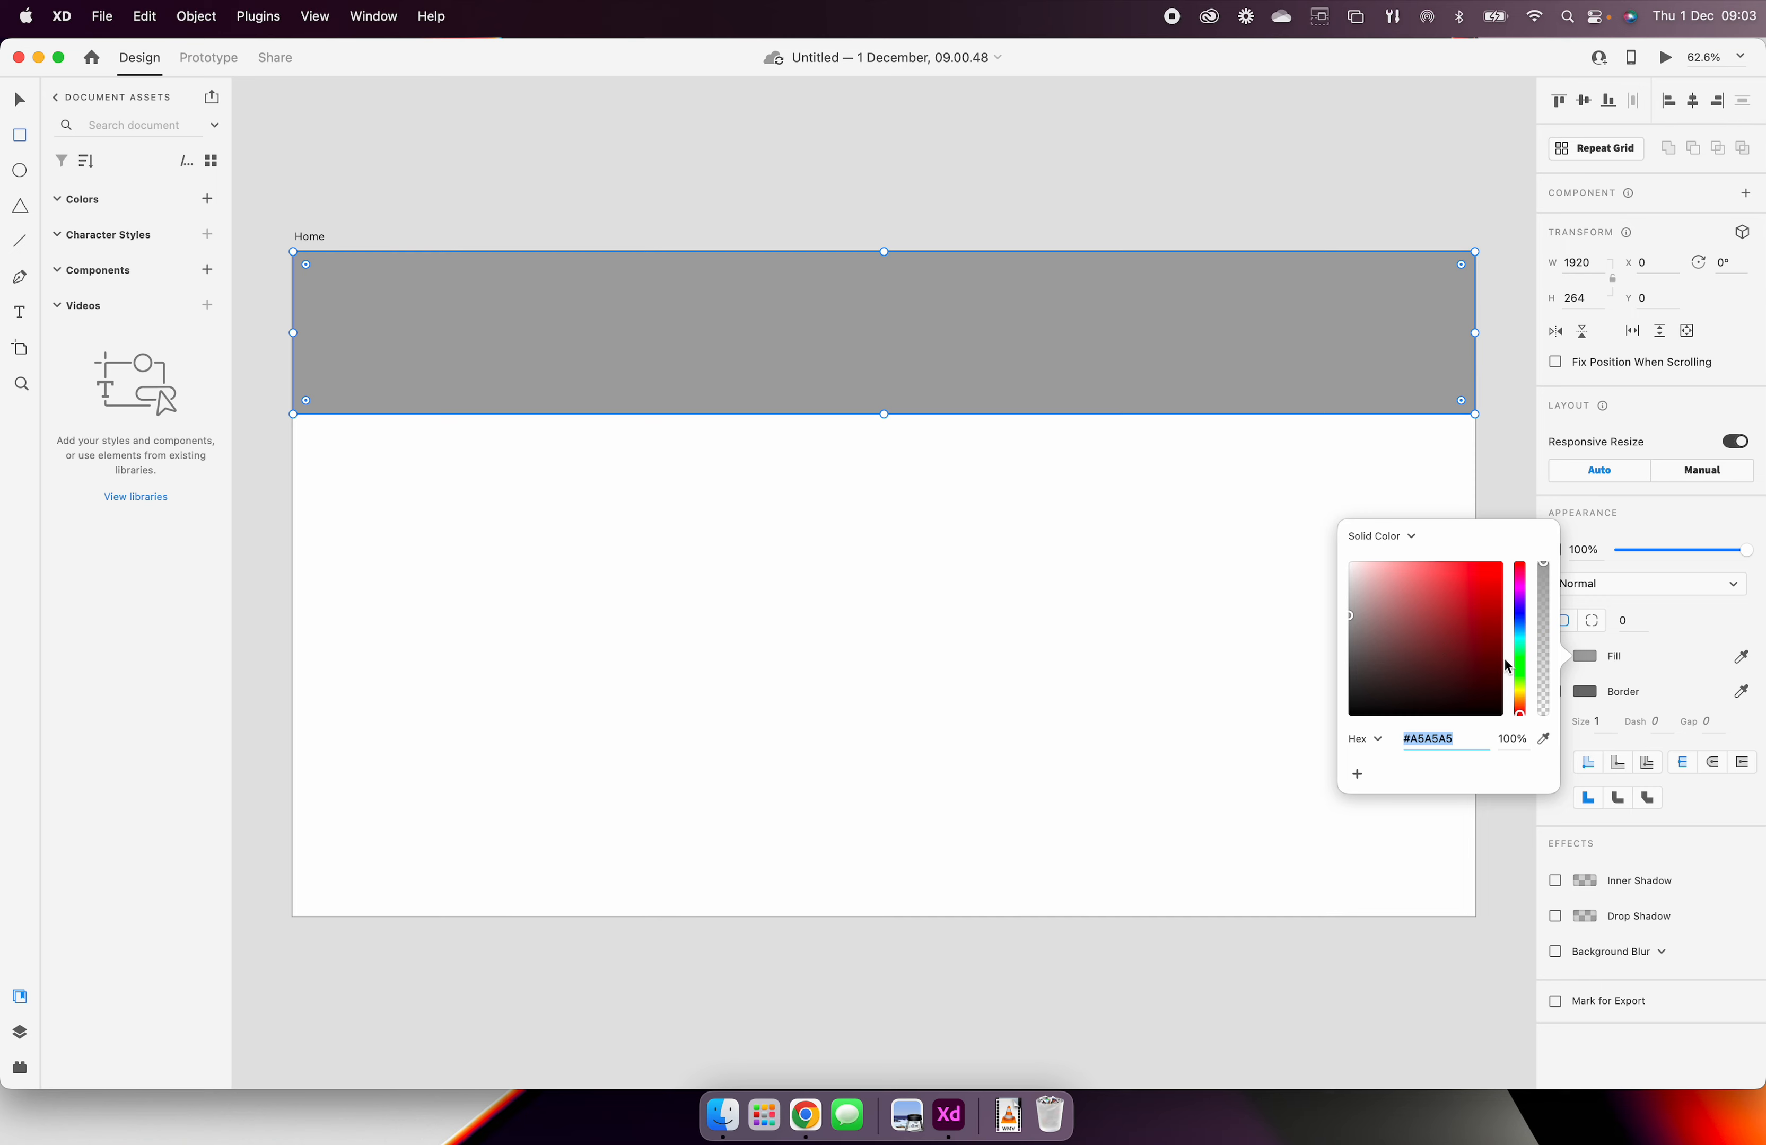
# Step: Open the header rectangle's border colour, and toggle the border off and back on
pyautogui.click(1586, 693)
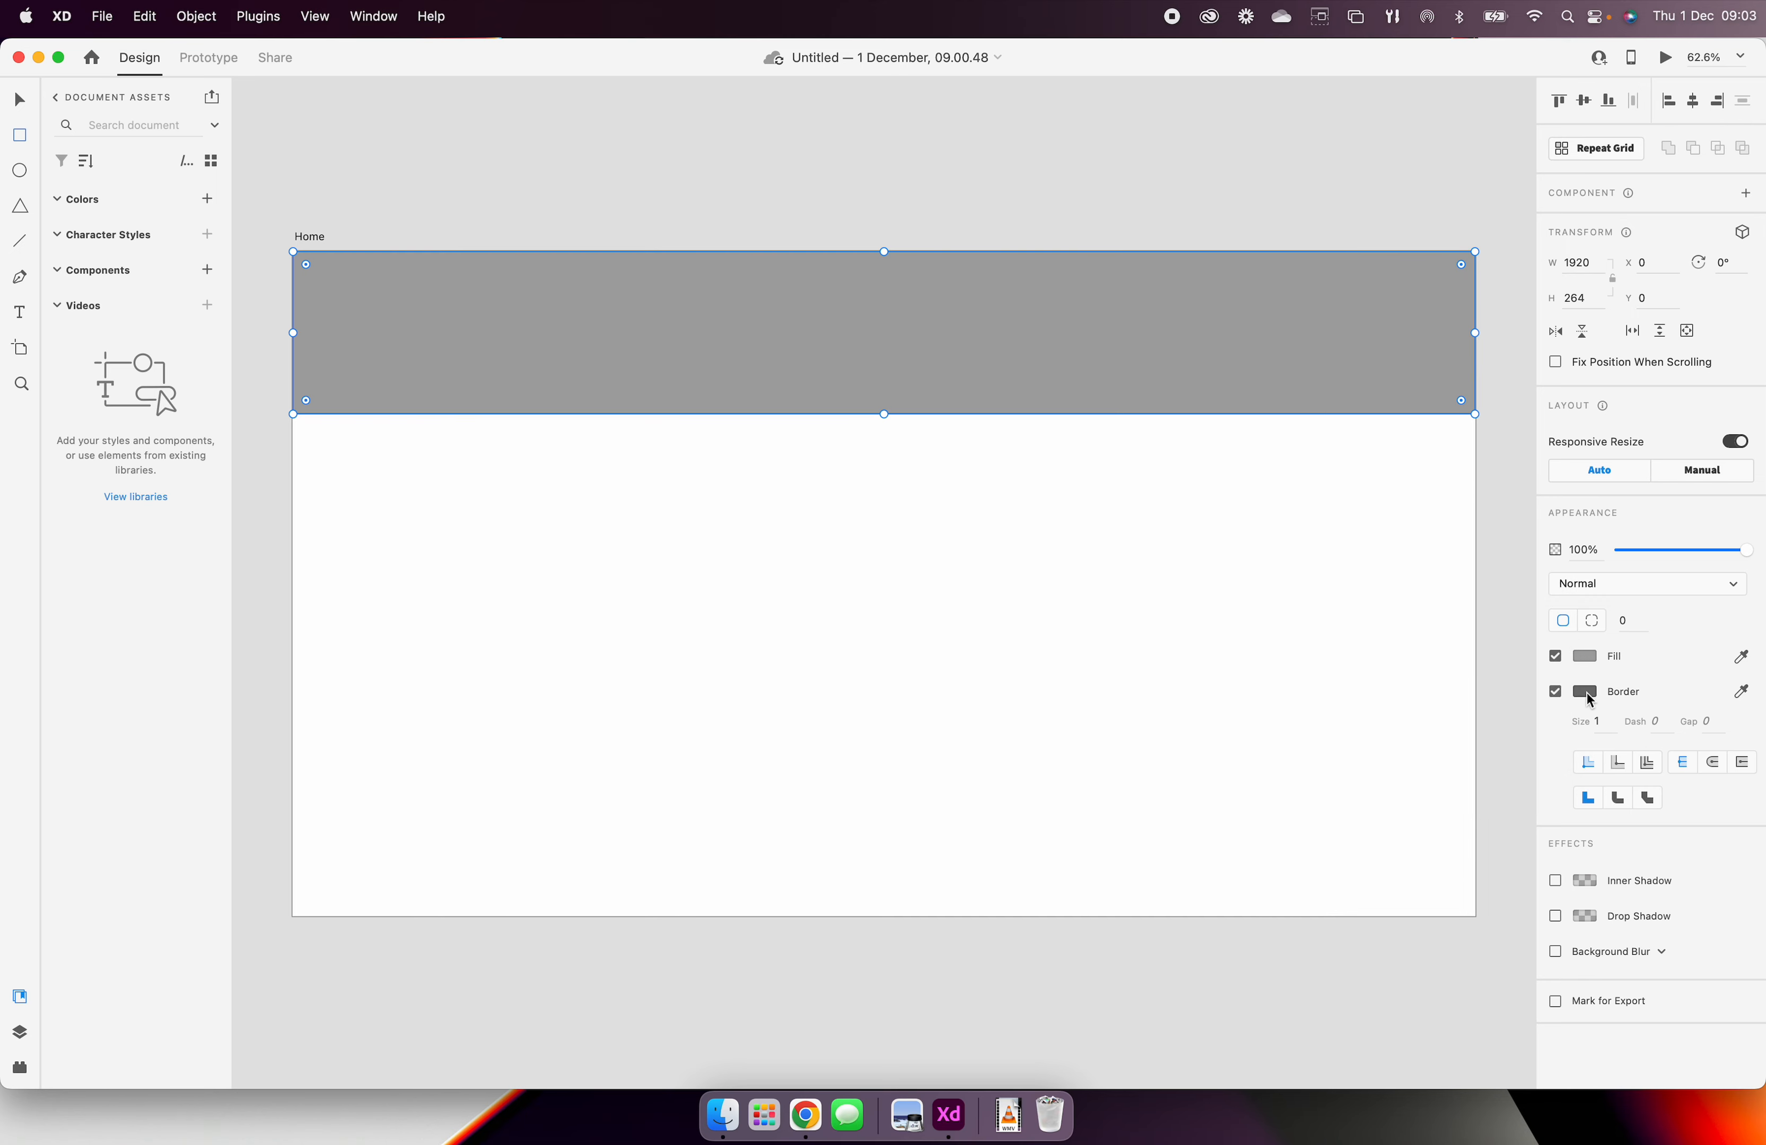
pyautogui.click(1586, 692)
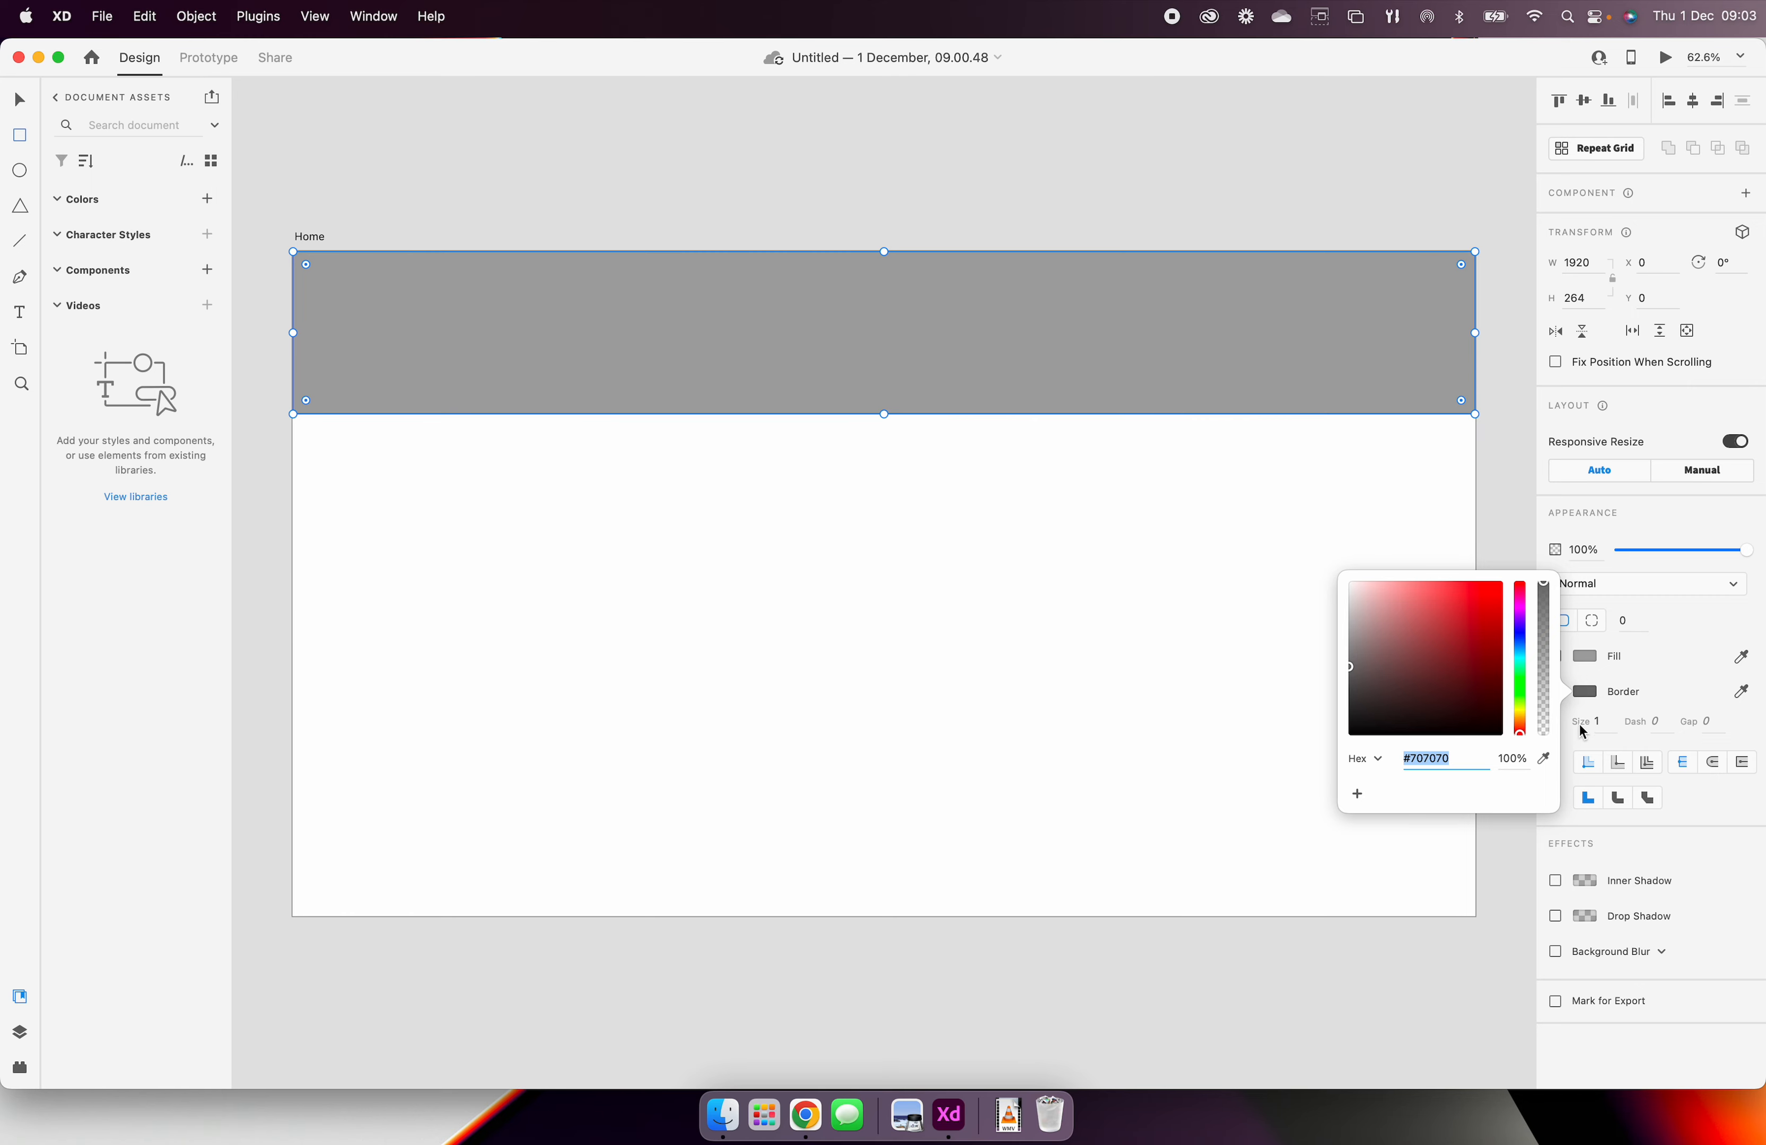
pyautogui.click(1664, 691)
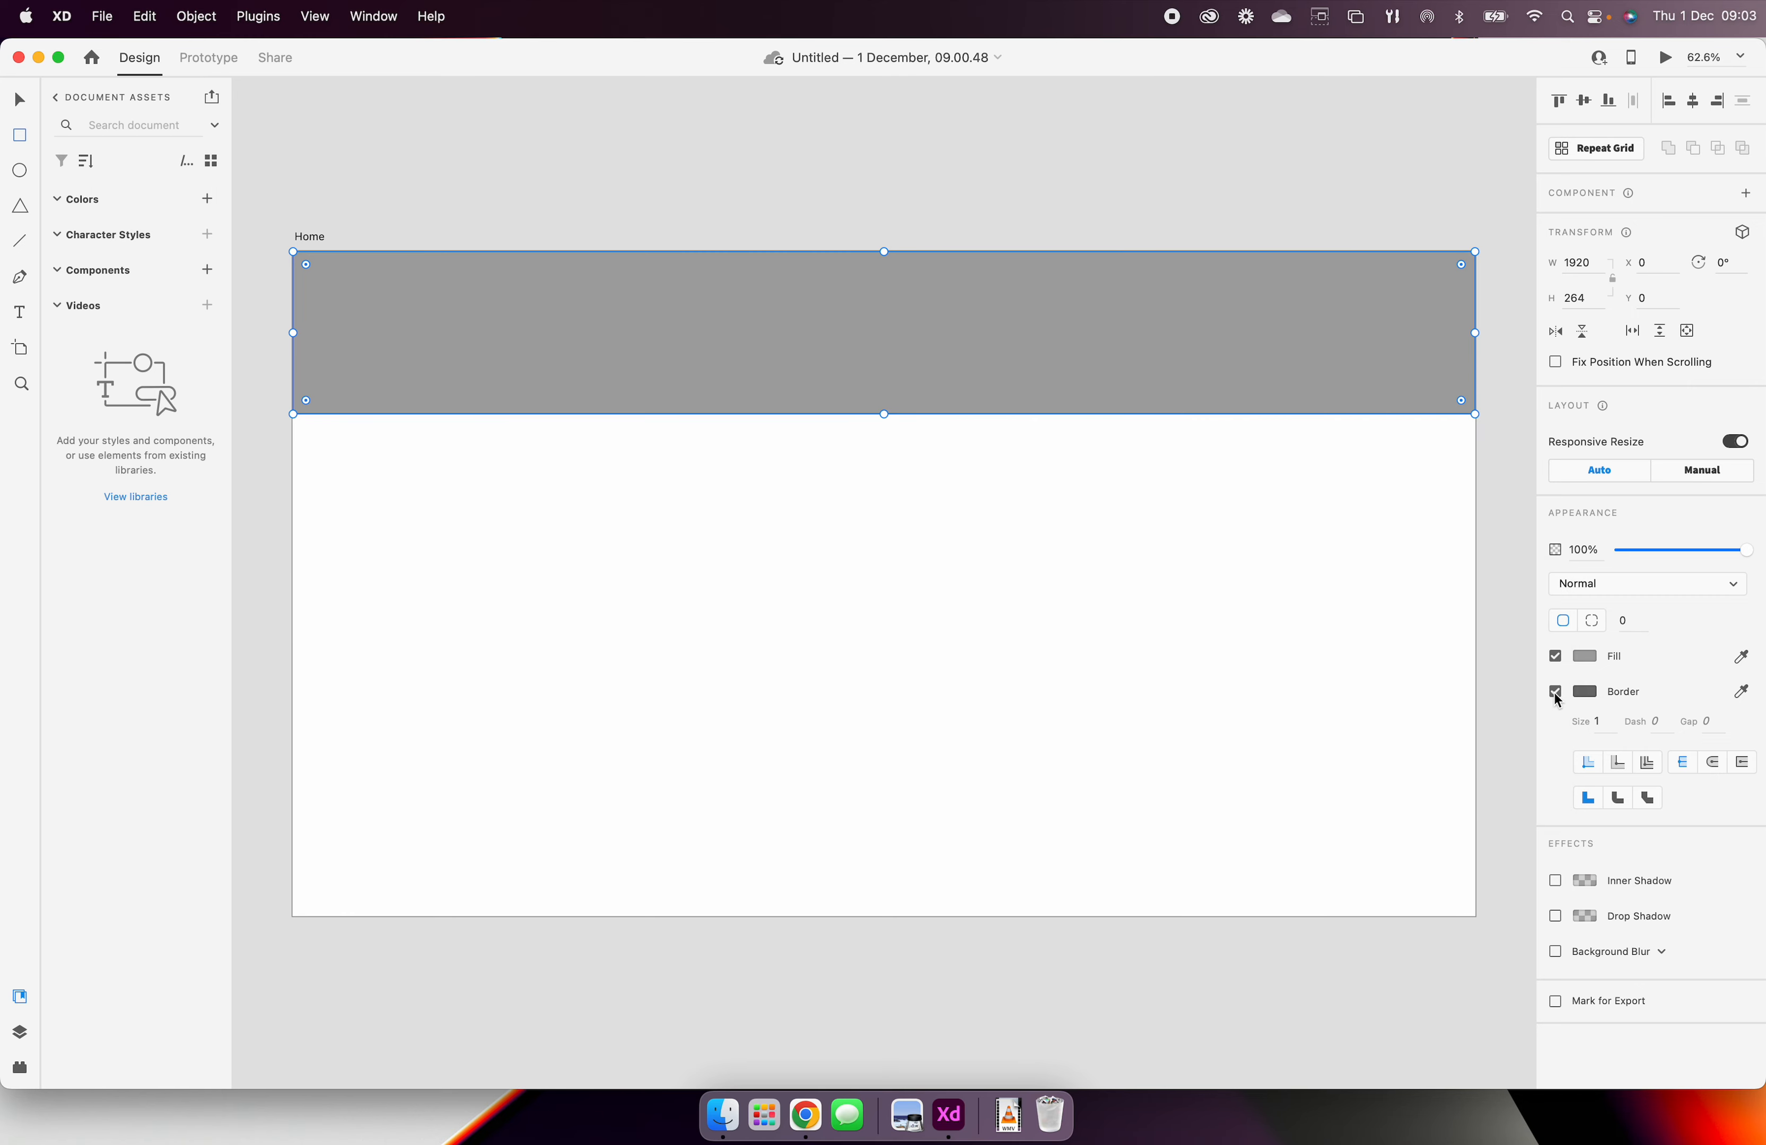
pyautogui.click(1555, 691)
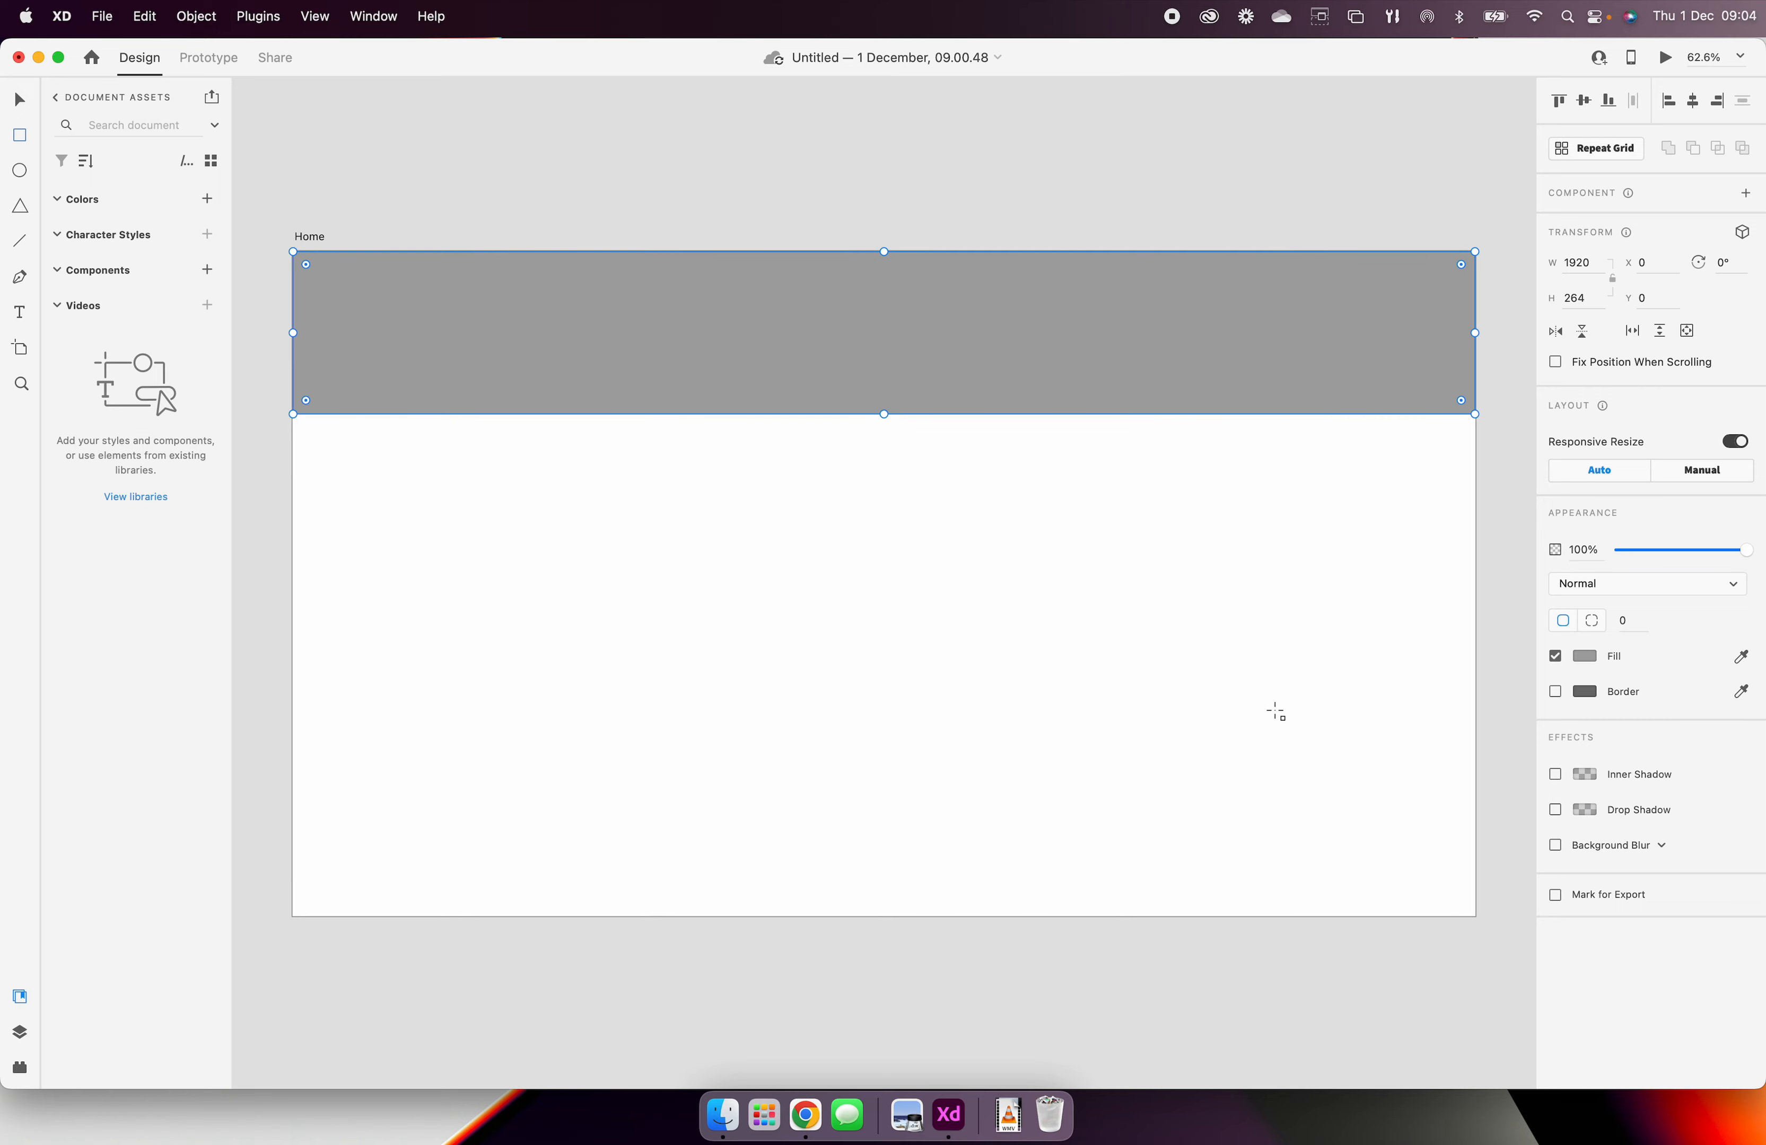
pyautogui.click(1555, 692)
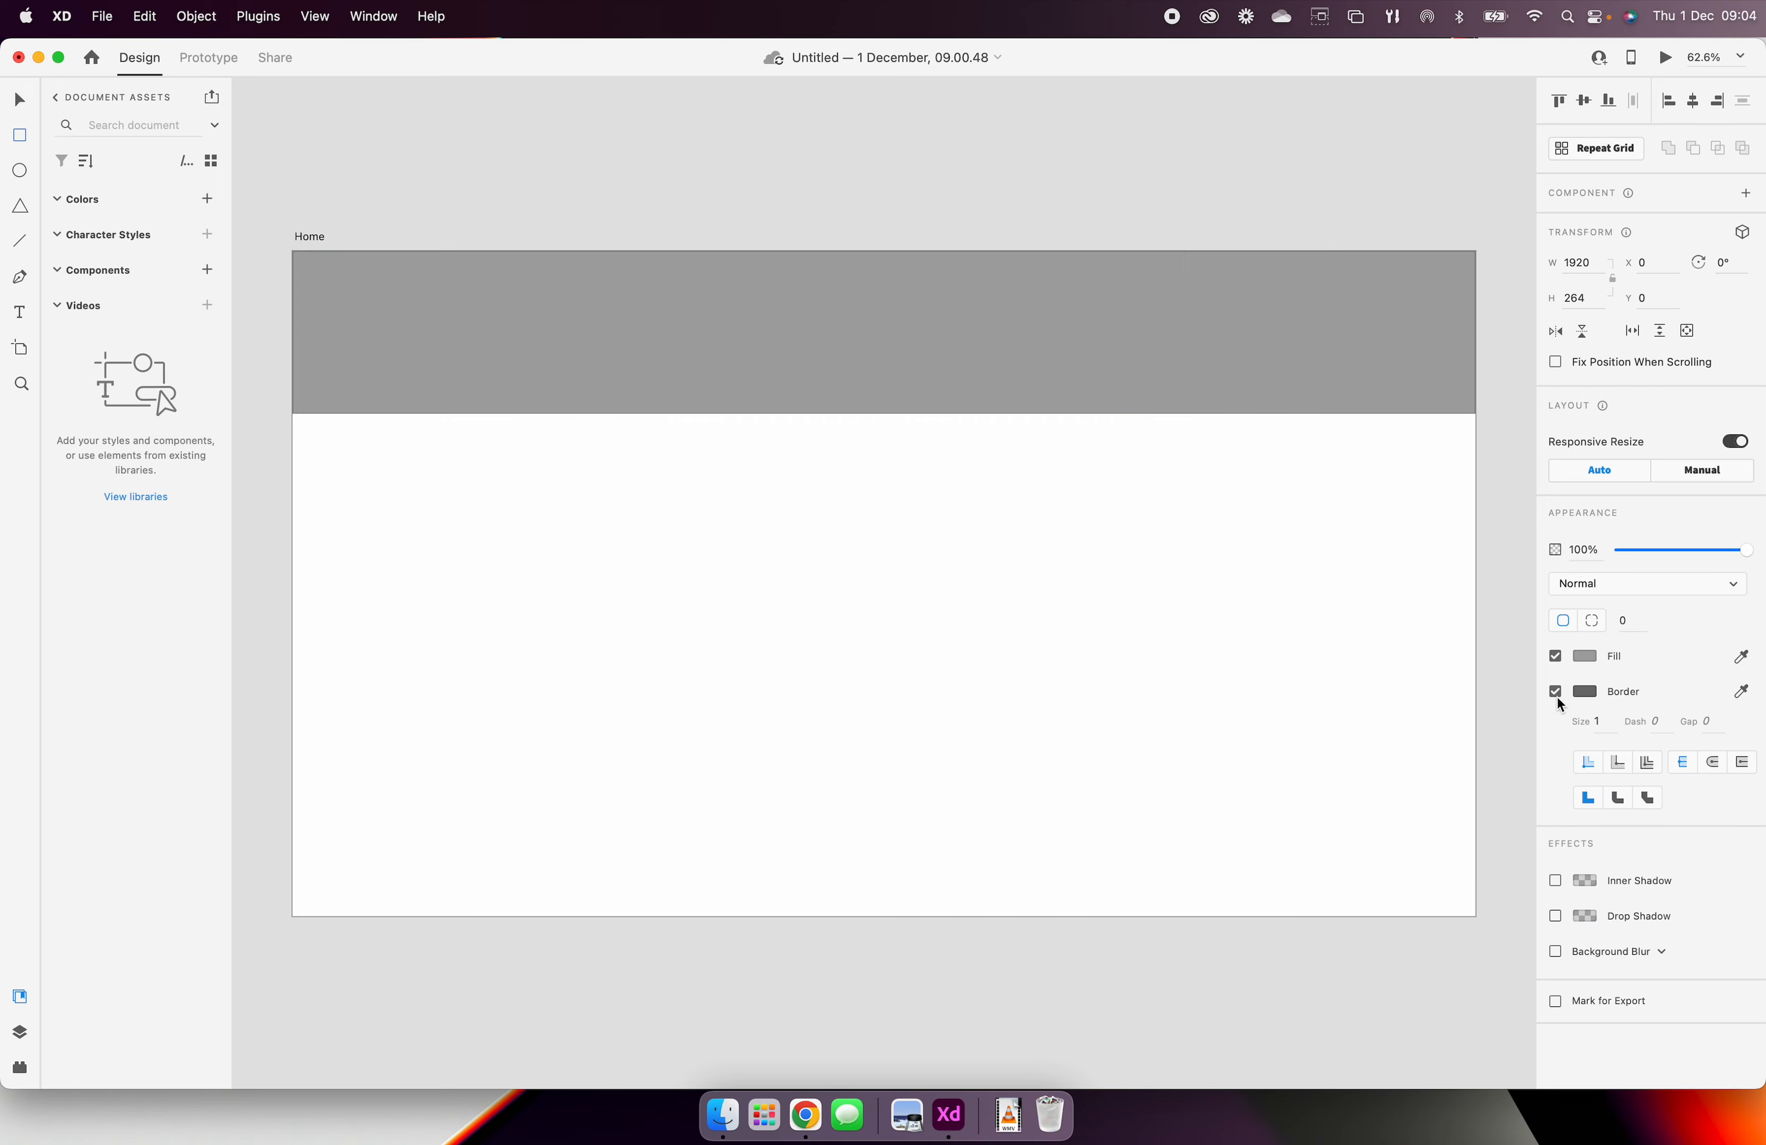
# Step: Try a border size of 20 on the header rectangle and return it to 1
pyautogui.click(1603, 722)
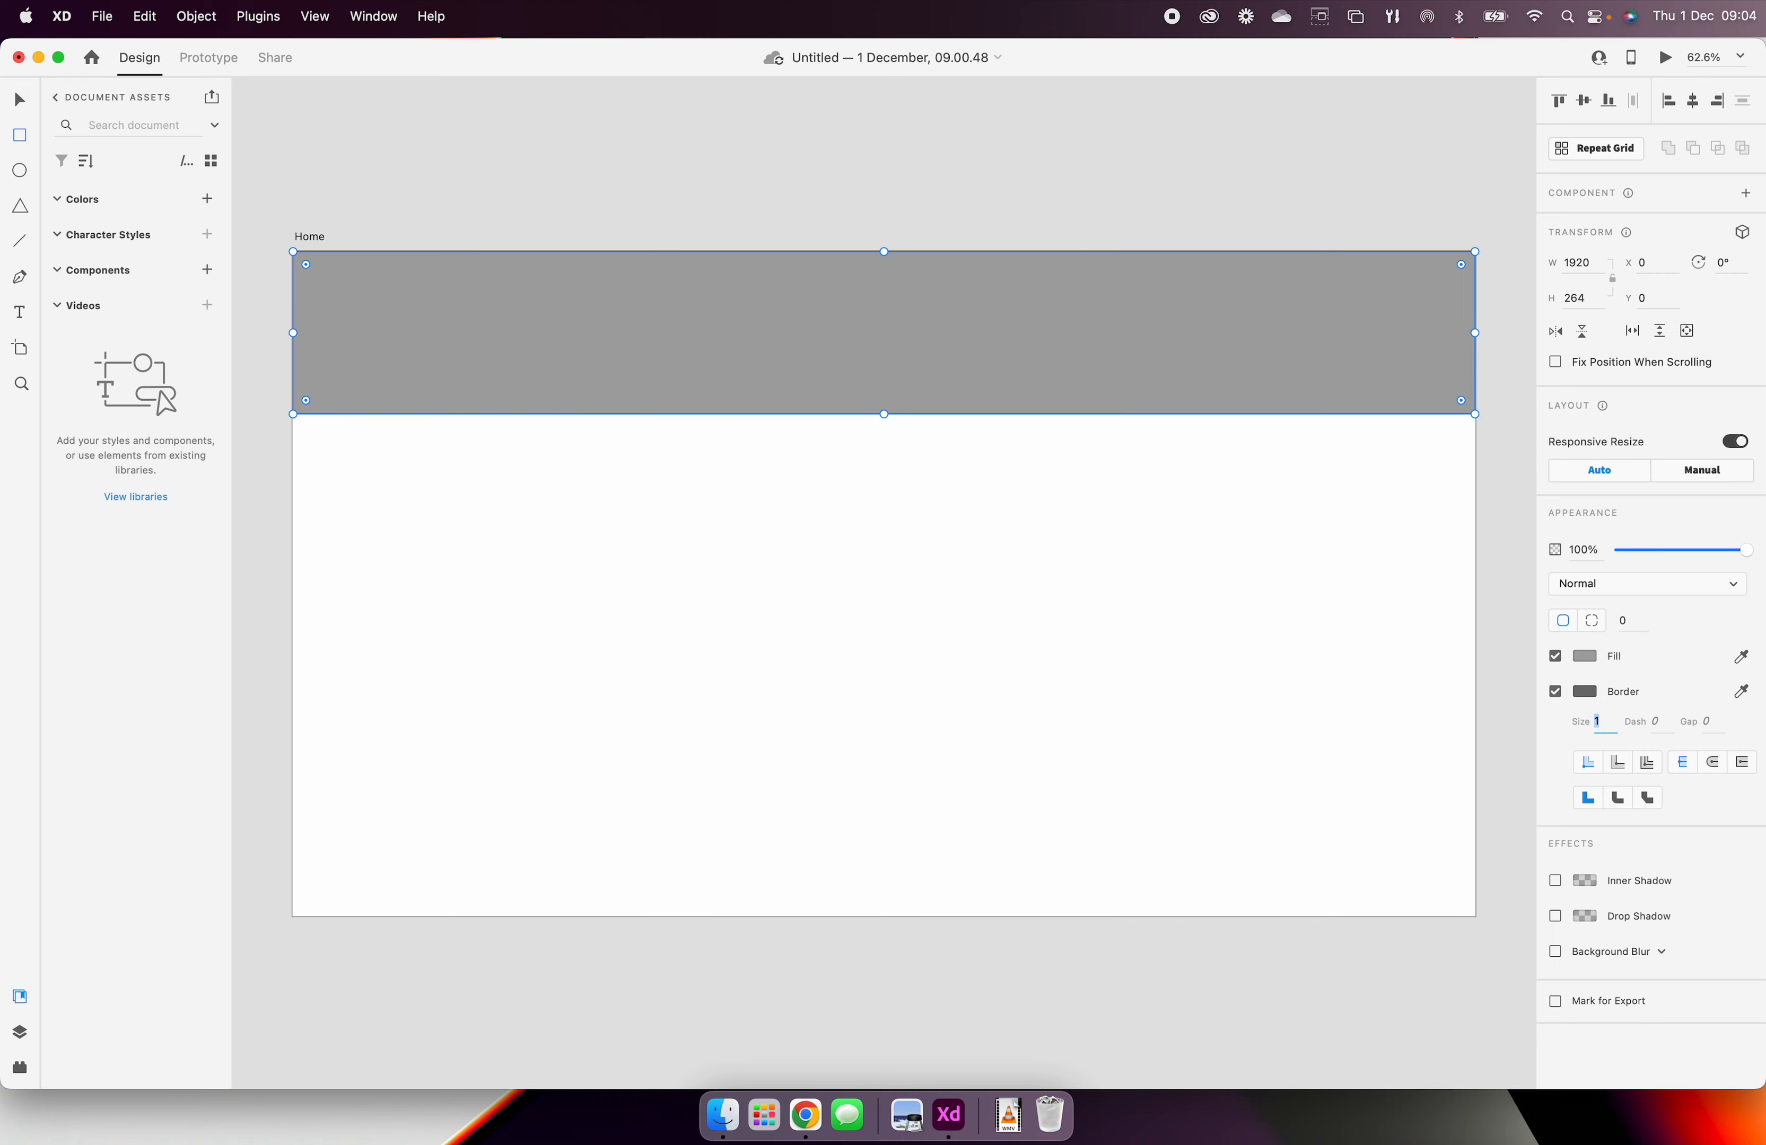
pyautogui.write('20')
pyautogui.press('Return')
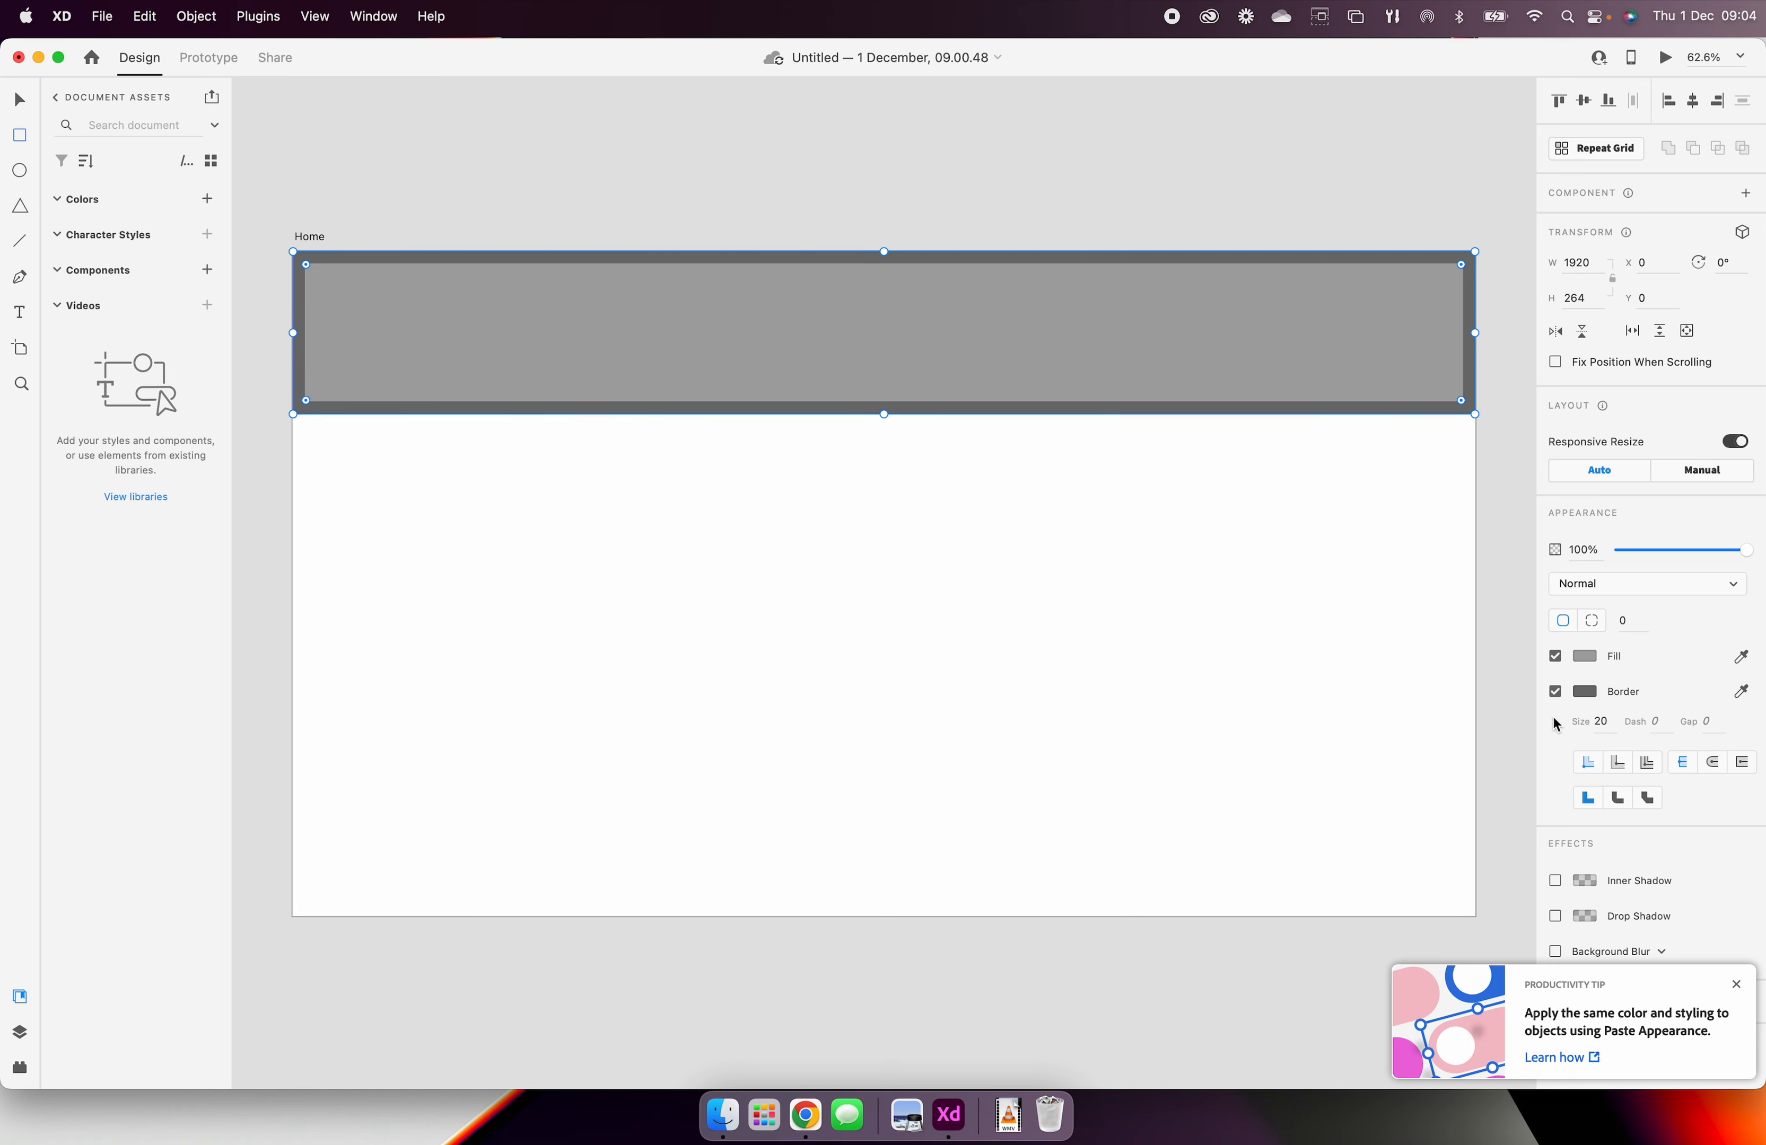
pyautogui.click(1605, 721)
pyautogui.write('1')
pyautogui.press('Return')
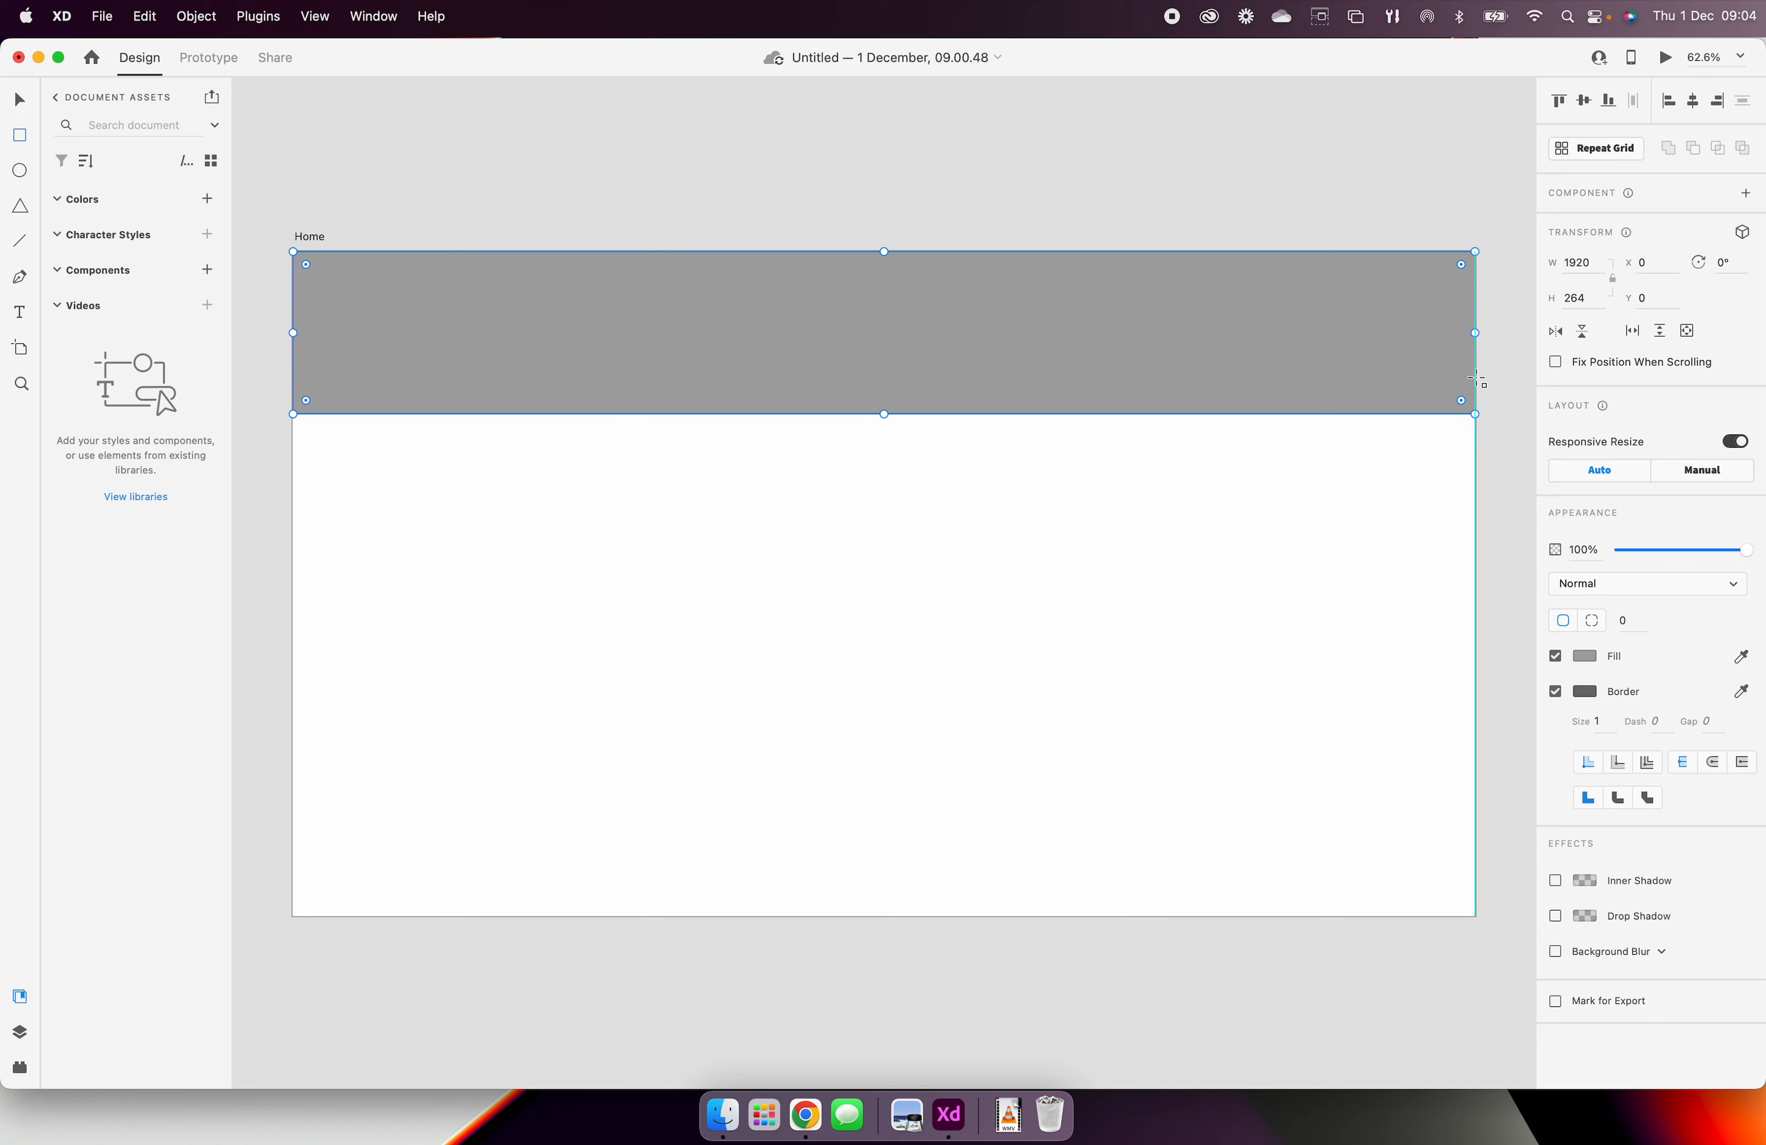
# Step: Try rounded corners and the round and bevel border joins on the header rectangle, and return it to square corners with the miter join
pyautogui.moveTo(308, 402); pyautogui.dragTo(416, 393)
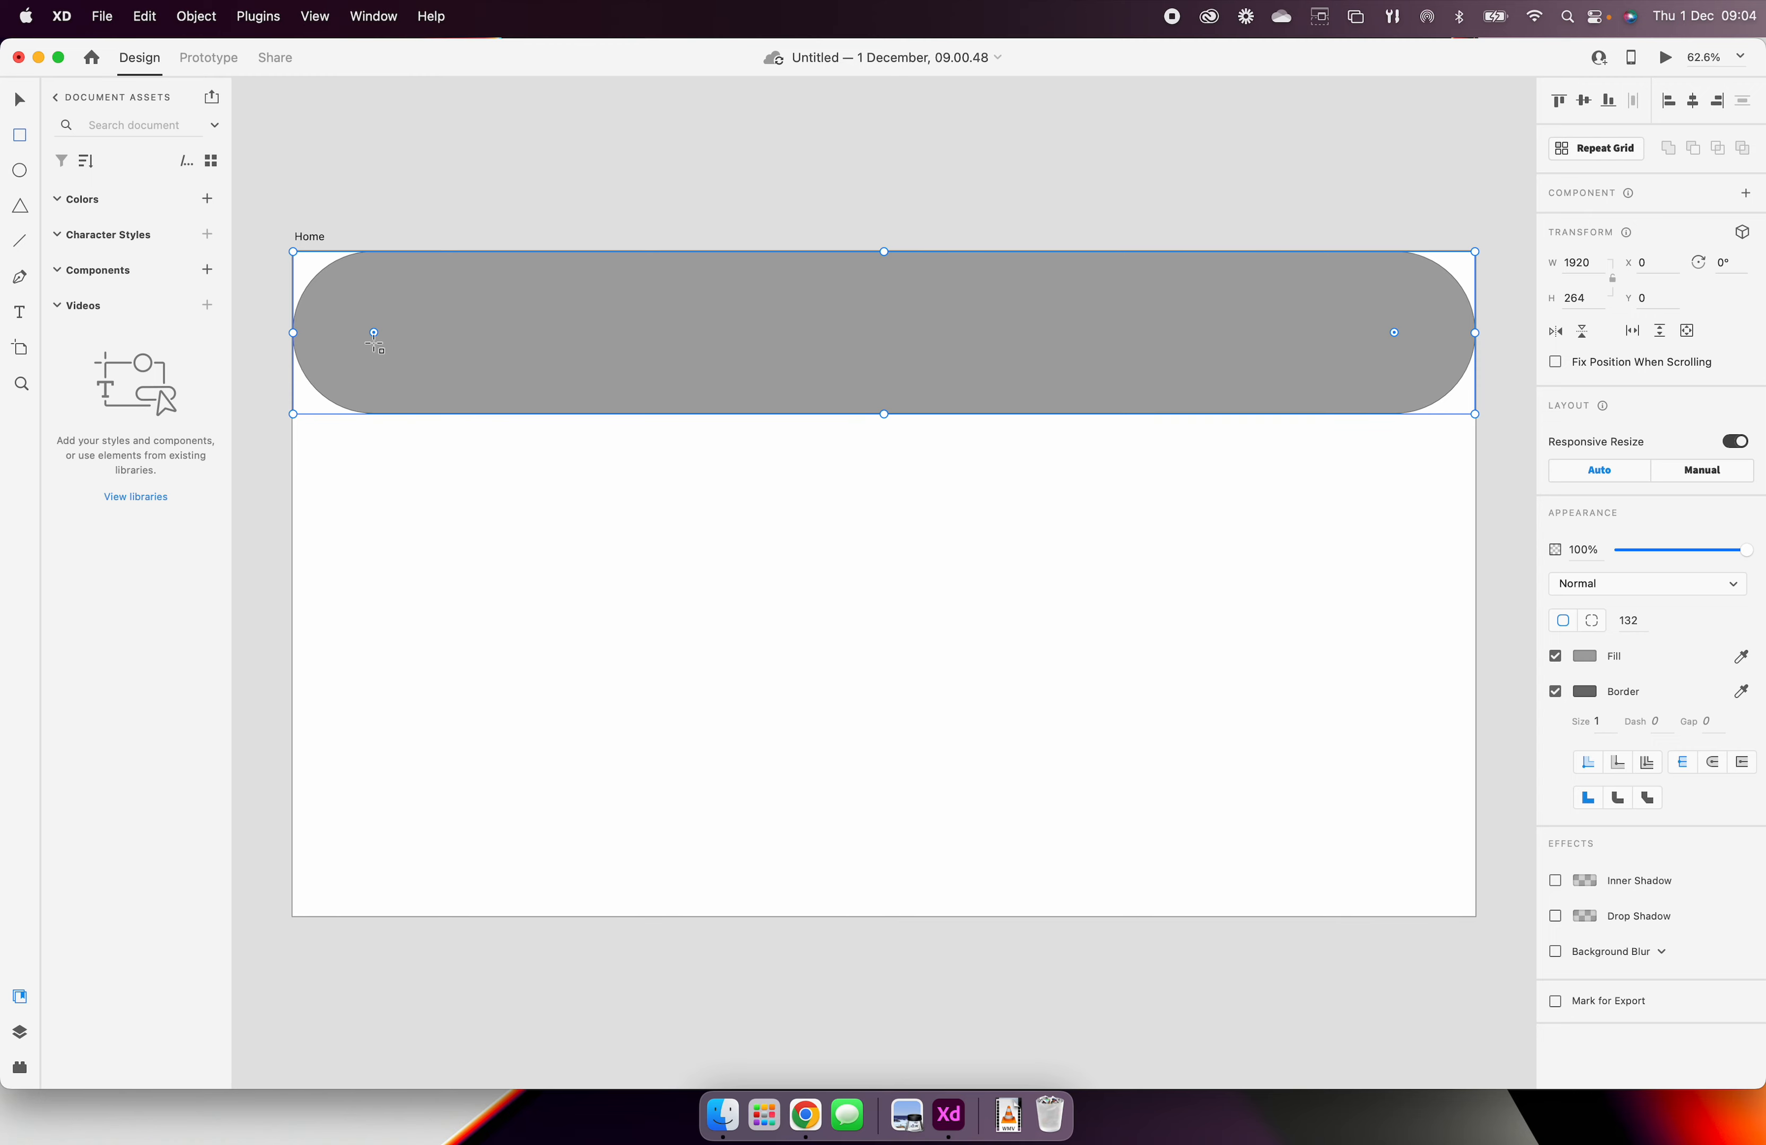
pyautogui.moveTo(373, 333); pyautogui.dragTo(343, 370)
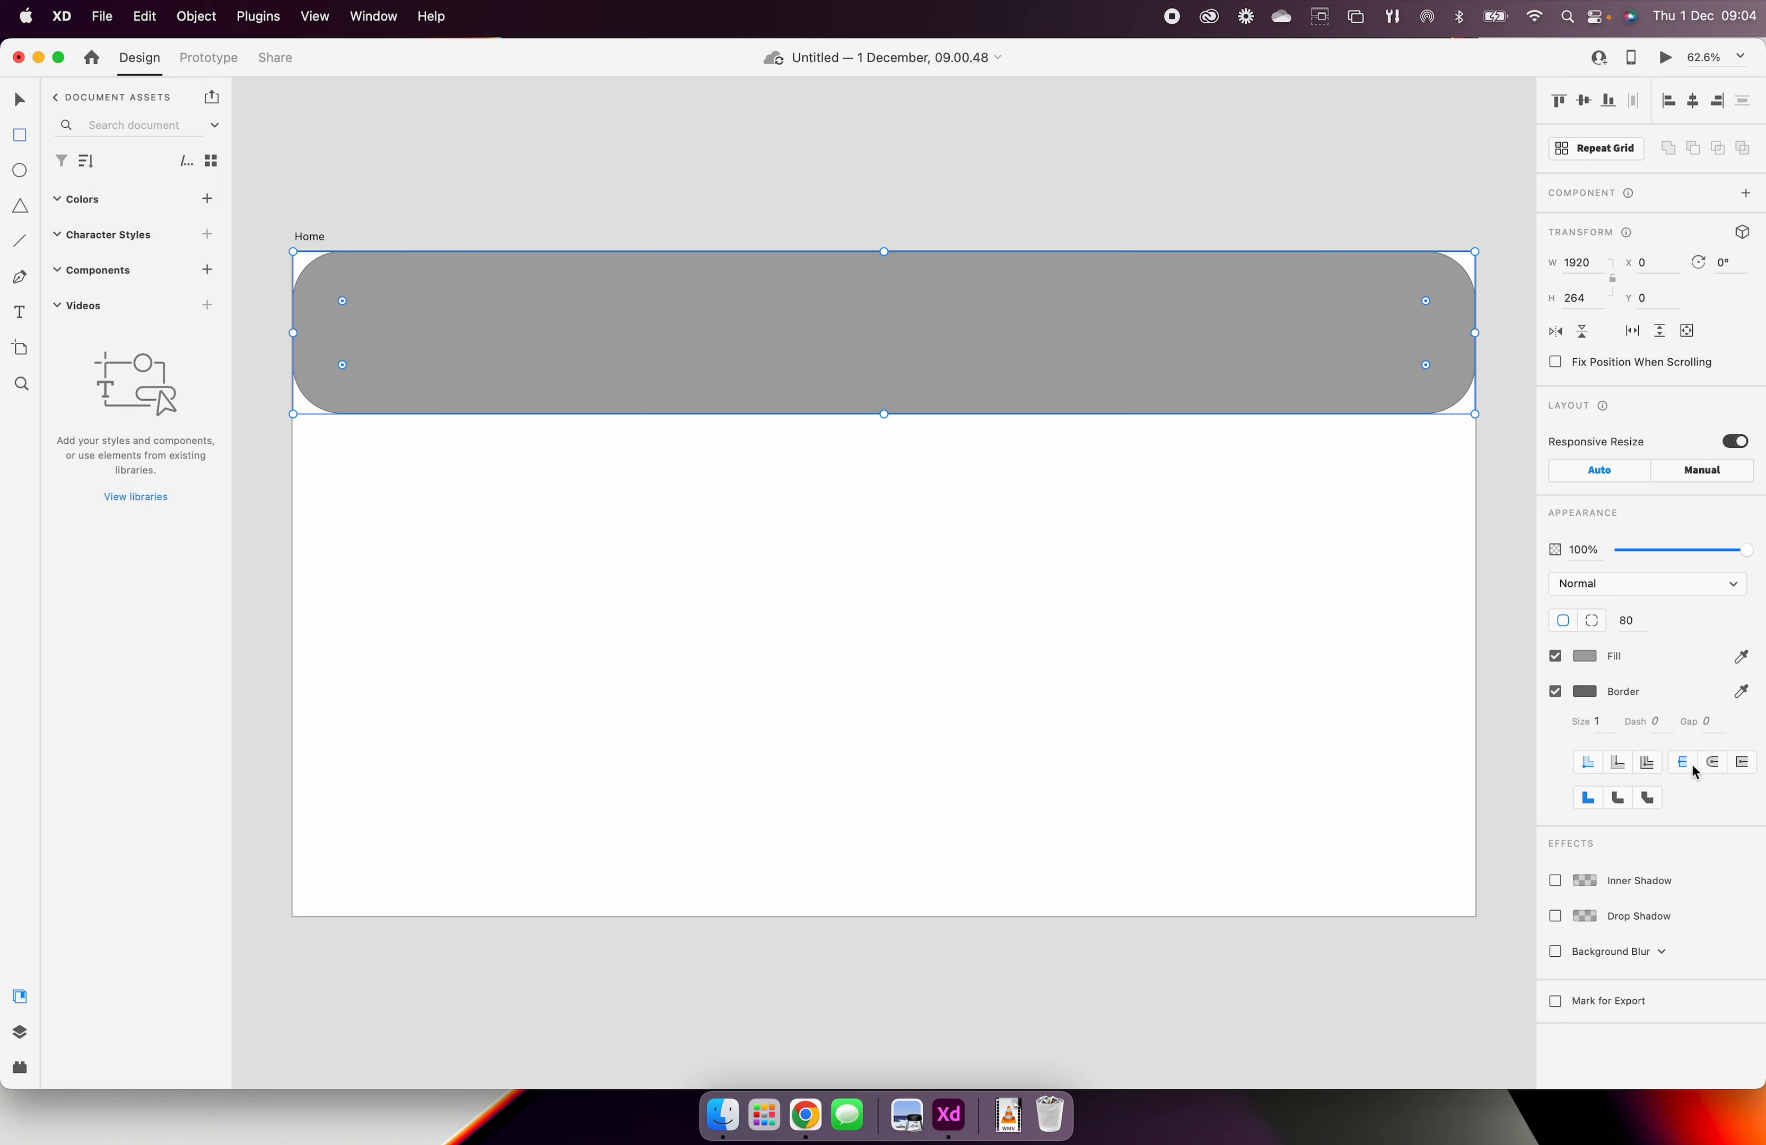
pyautogui.click(1614, 804)
pyautogui.click(1648, 801)
pyautogui.click(1590, 801)
pyautogui.moveTo(342, 366); pyautogui.dragTo(273, 421)
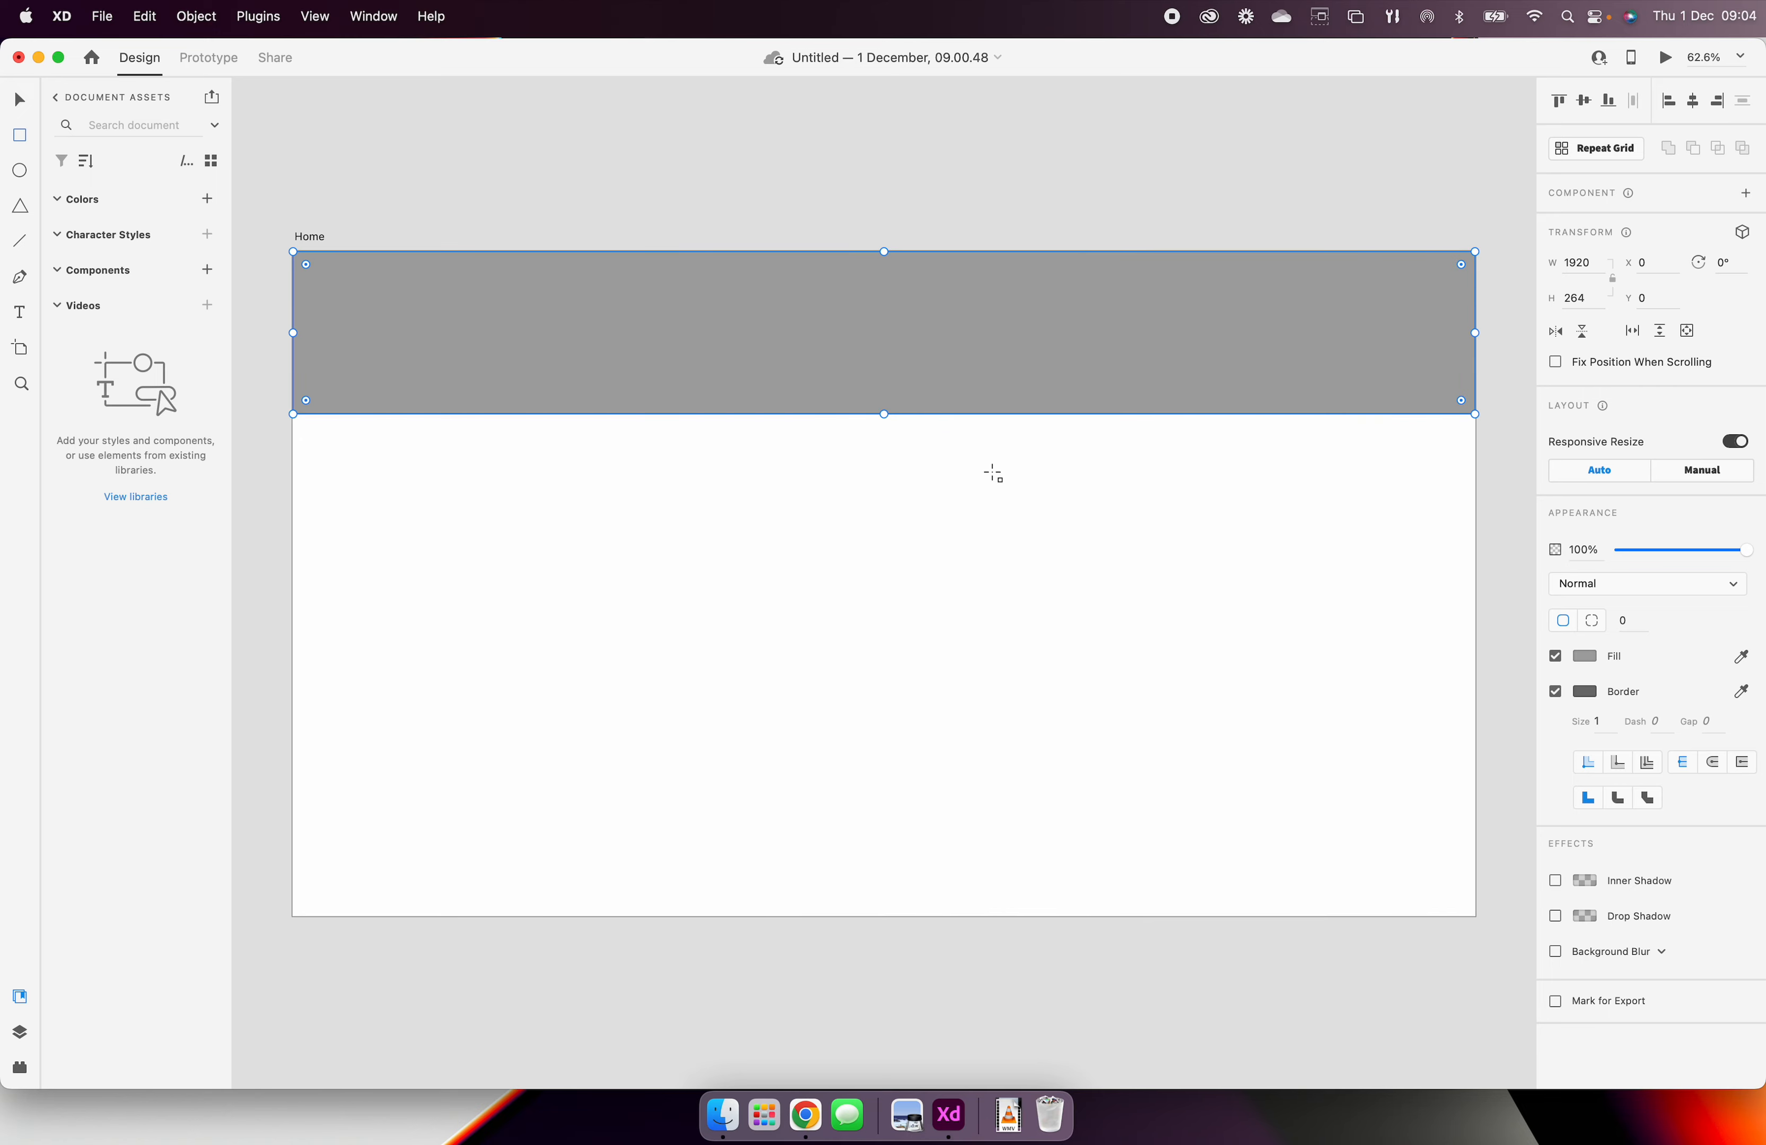
# Step: Extend the header rectangle to about 316 px high and draw a content rectangle about 1399 by 890 px below it
pyautogui.moveTo(897, 413)
pyautogui.mouseDown()
pyautogui.moveTo(895, 461)
pyautogui.moveTo(897, 445)
pyautogui.mouseUp()
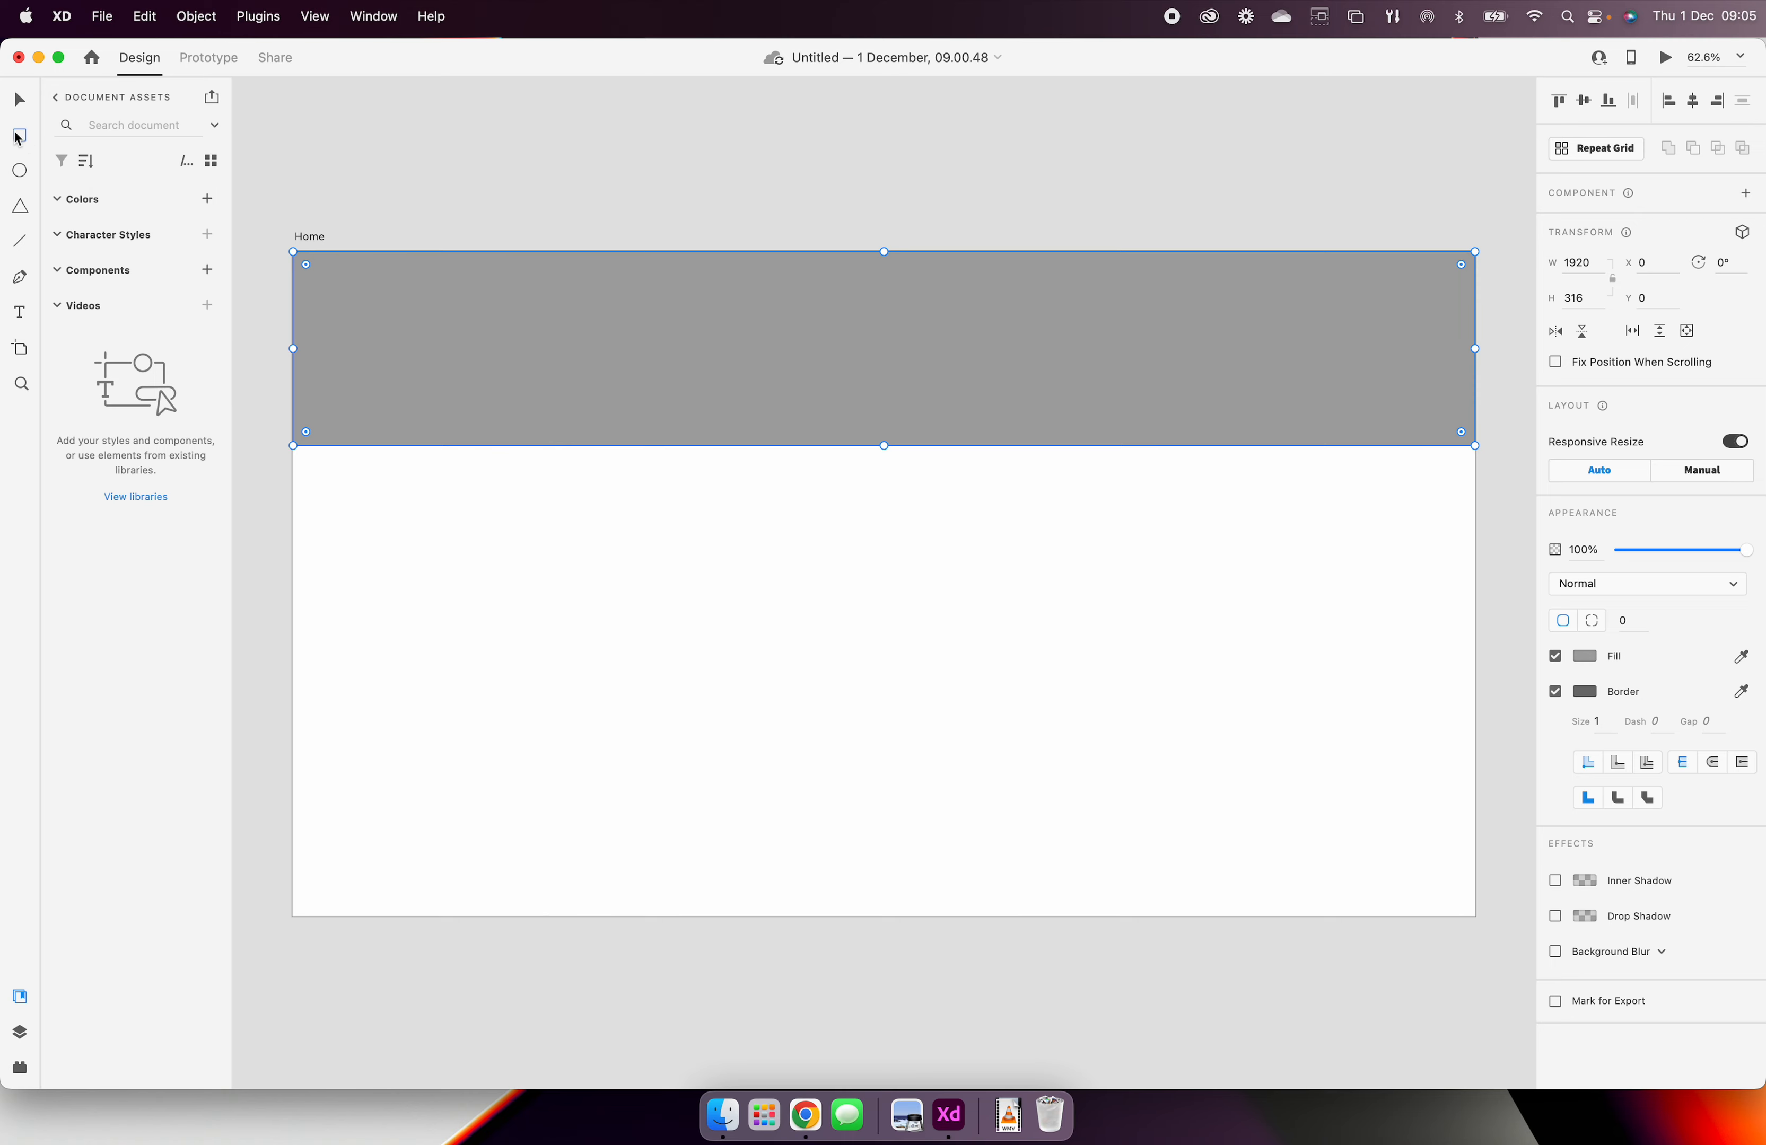
pyautogui.click(589, 506)
pyautogui.moveTo(590, 506)
pyautogui.mouseDown()
pyautogui.moveTo(1095, 919)
pyautogui.moveTo(1446, 1051)
pyautogui.mouseUp()
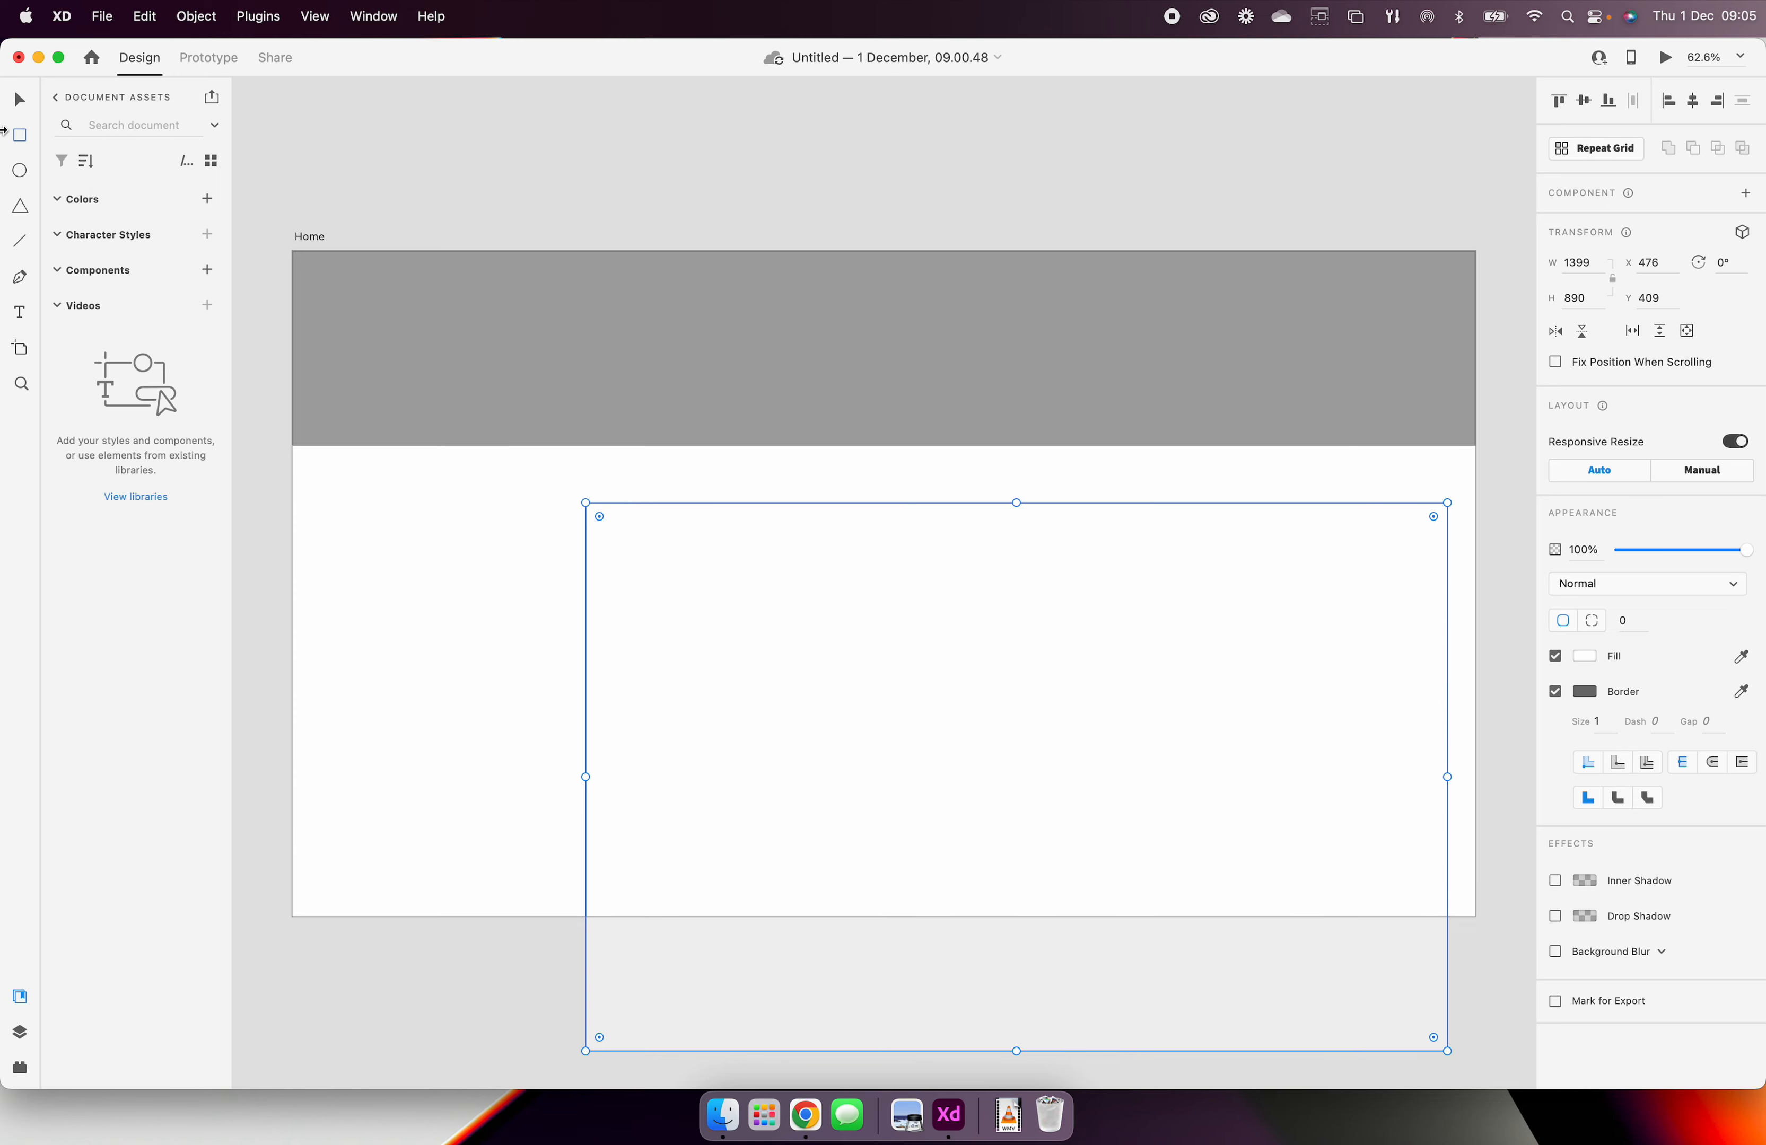
# Step: Extend the Home artboard downward to about 1476 px high and the content rectangle to about 945 px high
pyautogui.click(23, 103)
pyautogui.click(402, 779)
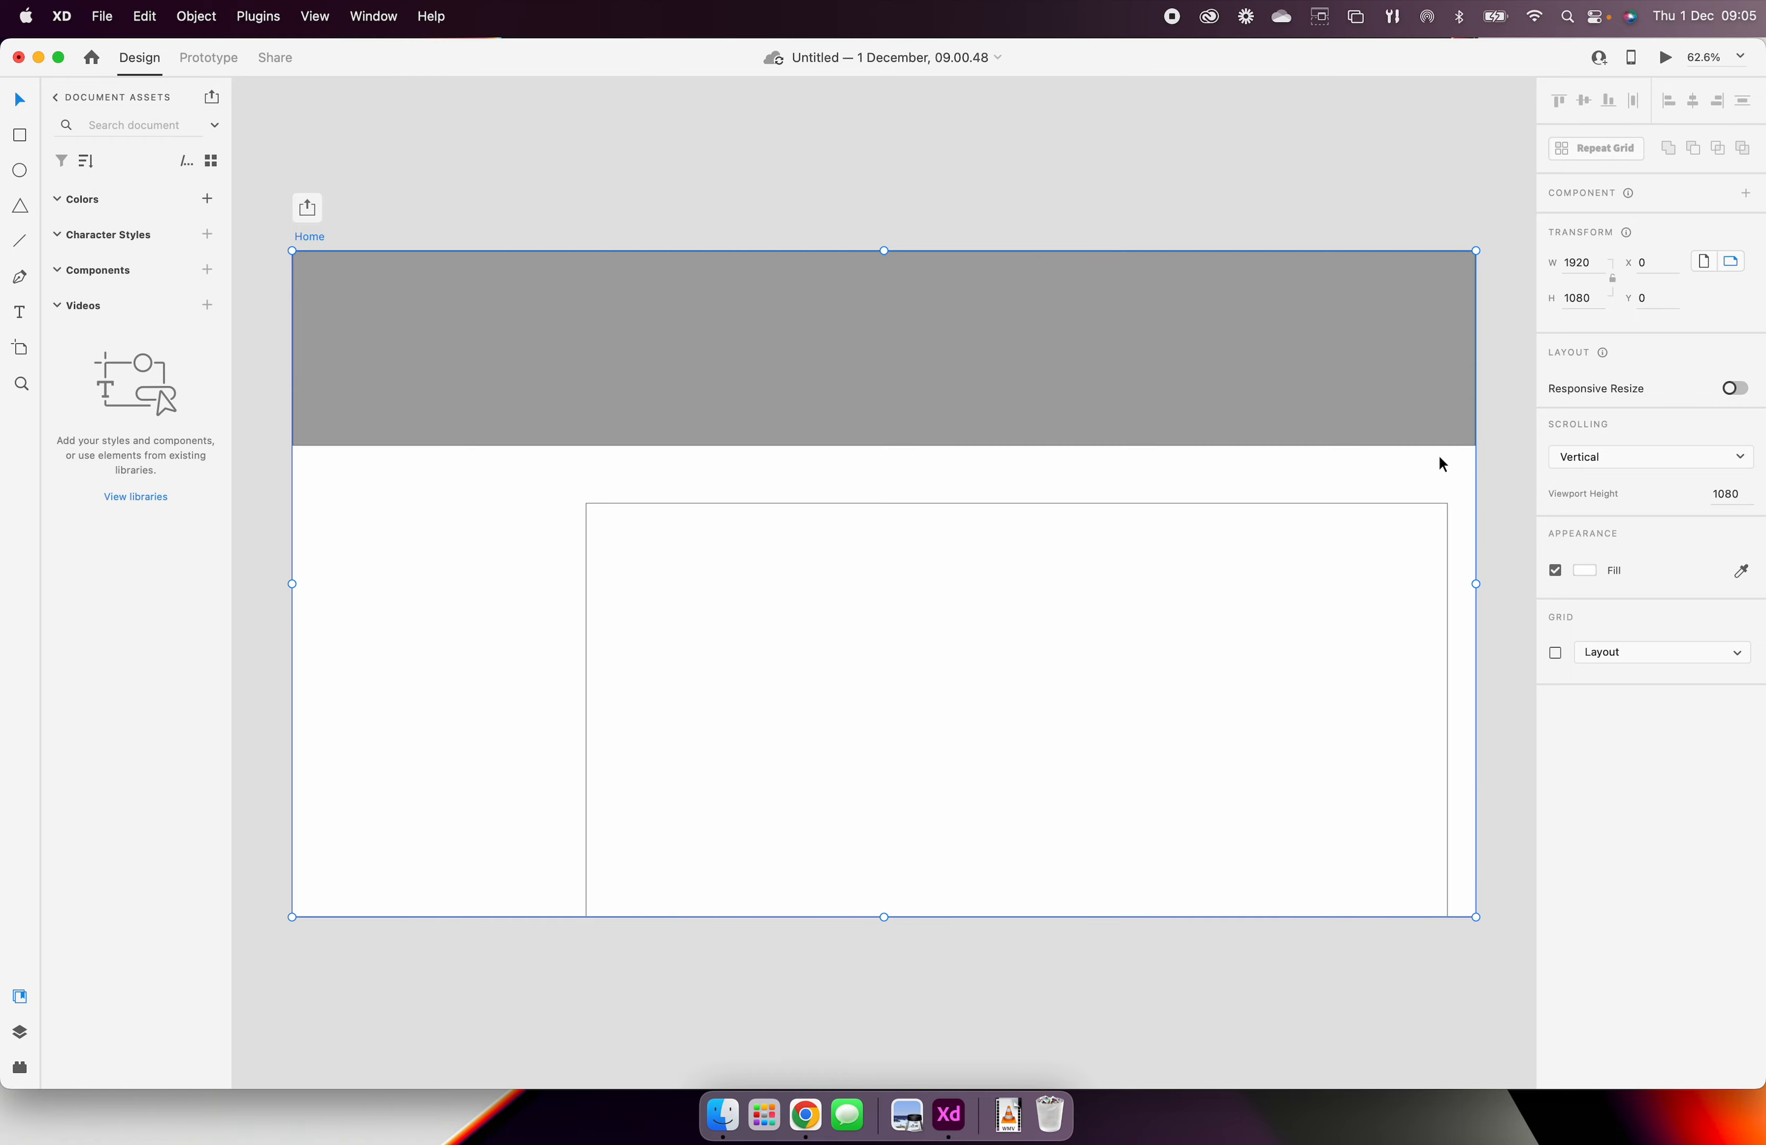
pyautogui.scroll(-2, 877, 885)
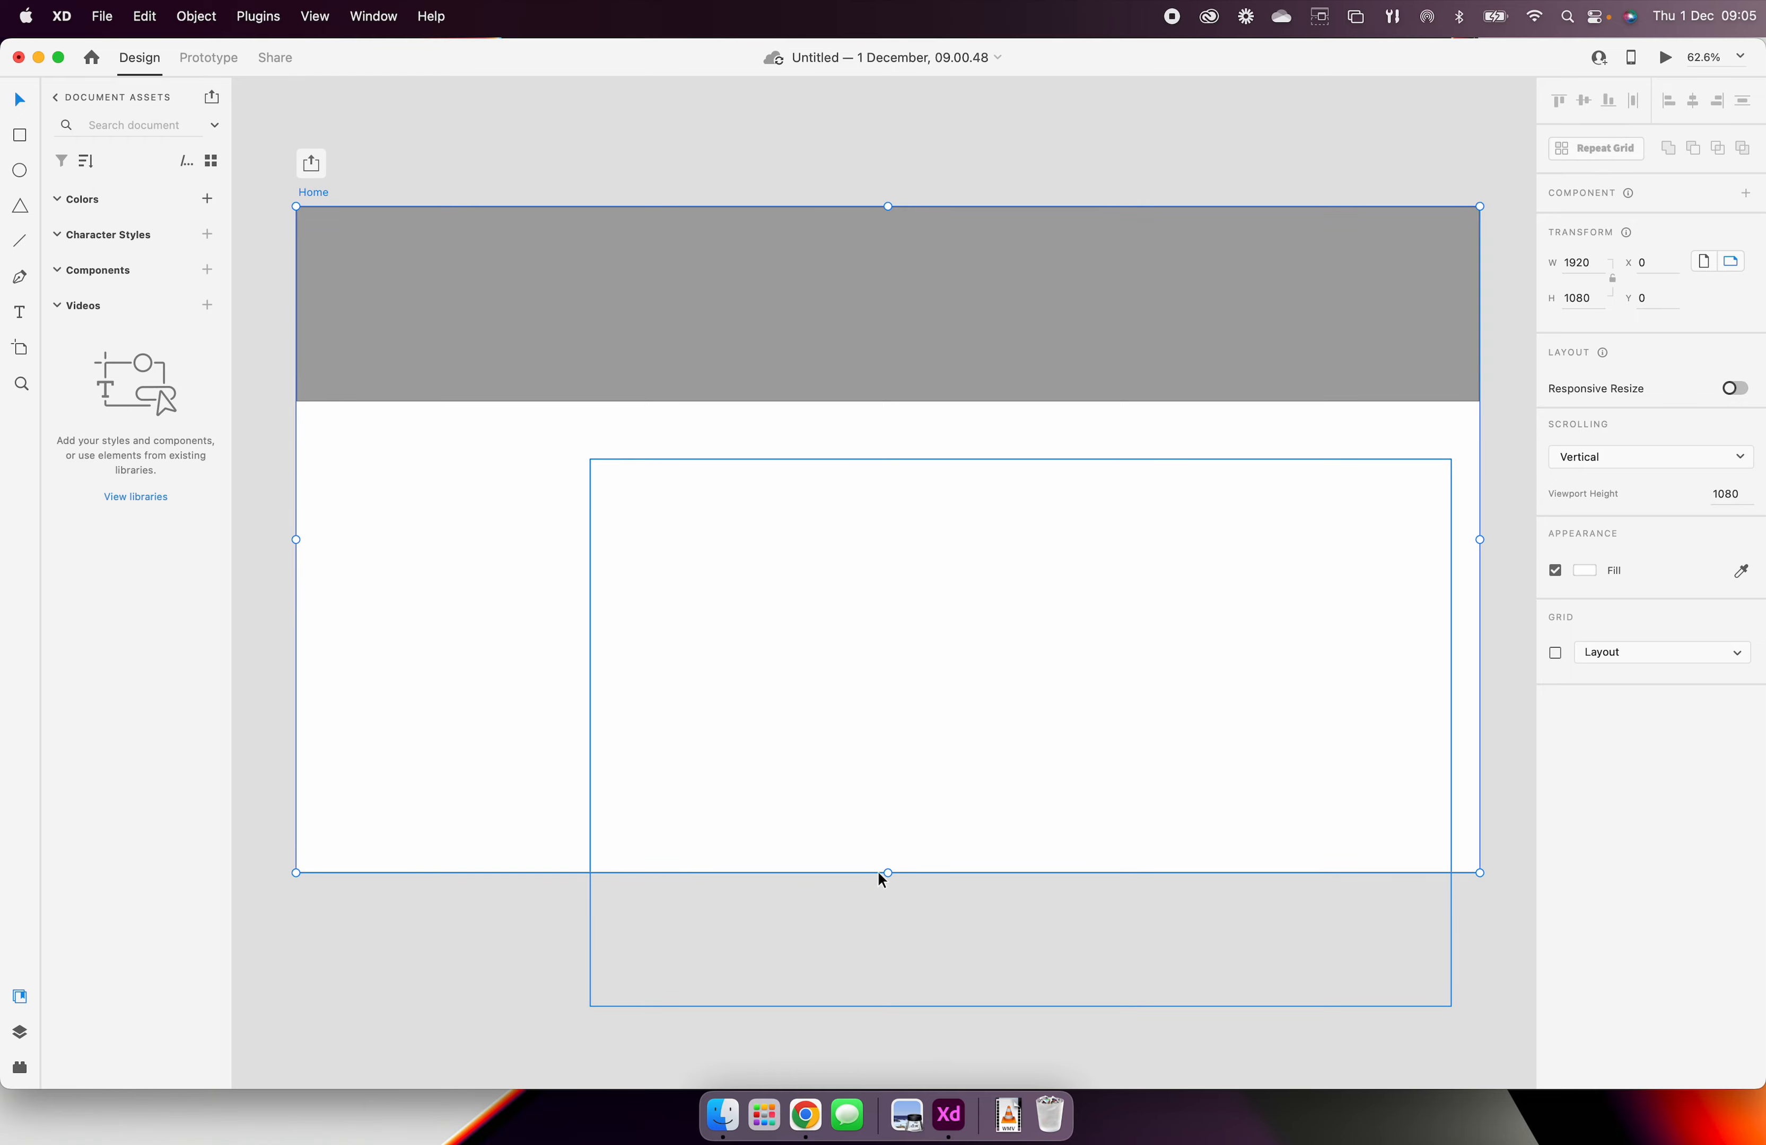
pyautogui.moveTo(885, 868); pyautogui.dragTo(892, 1051)
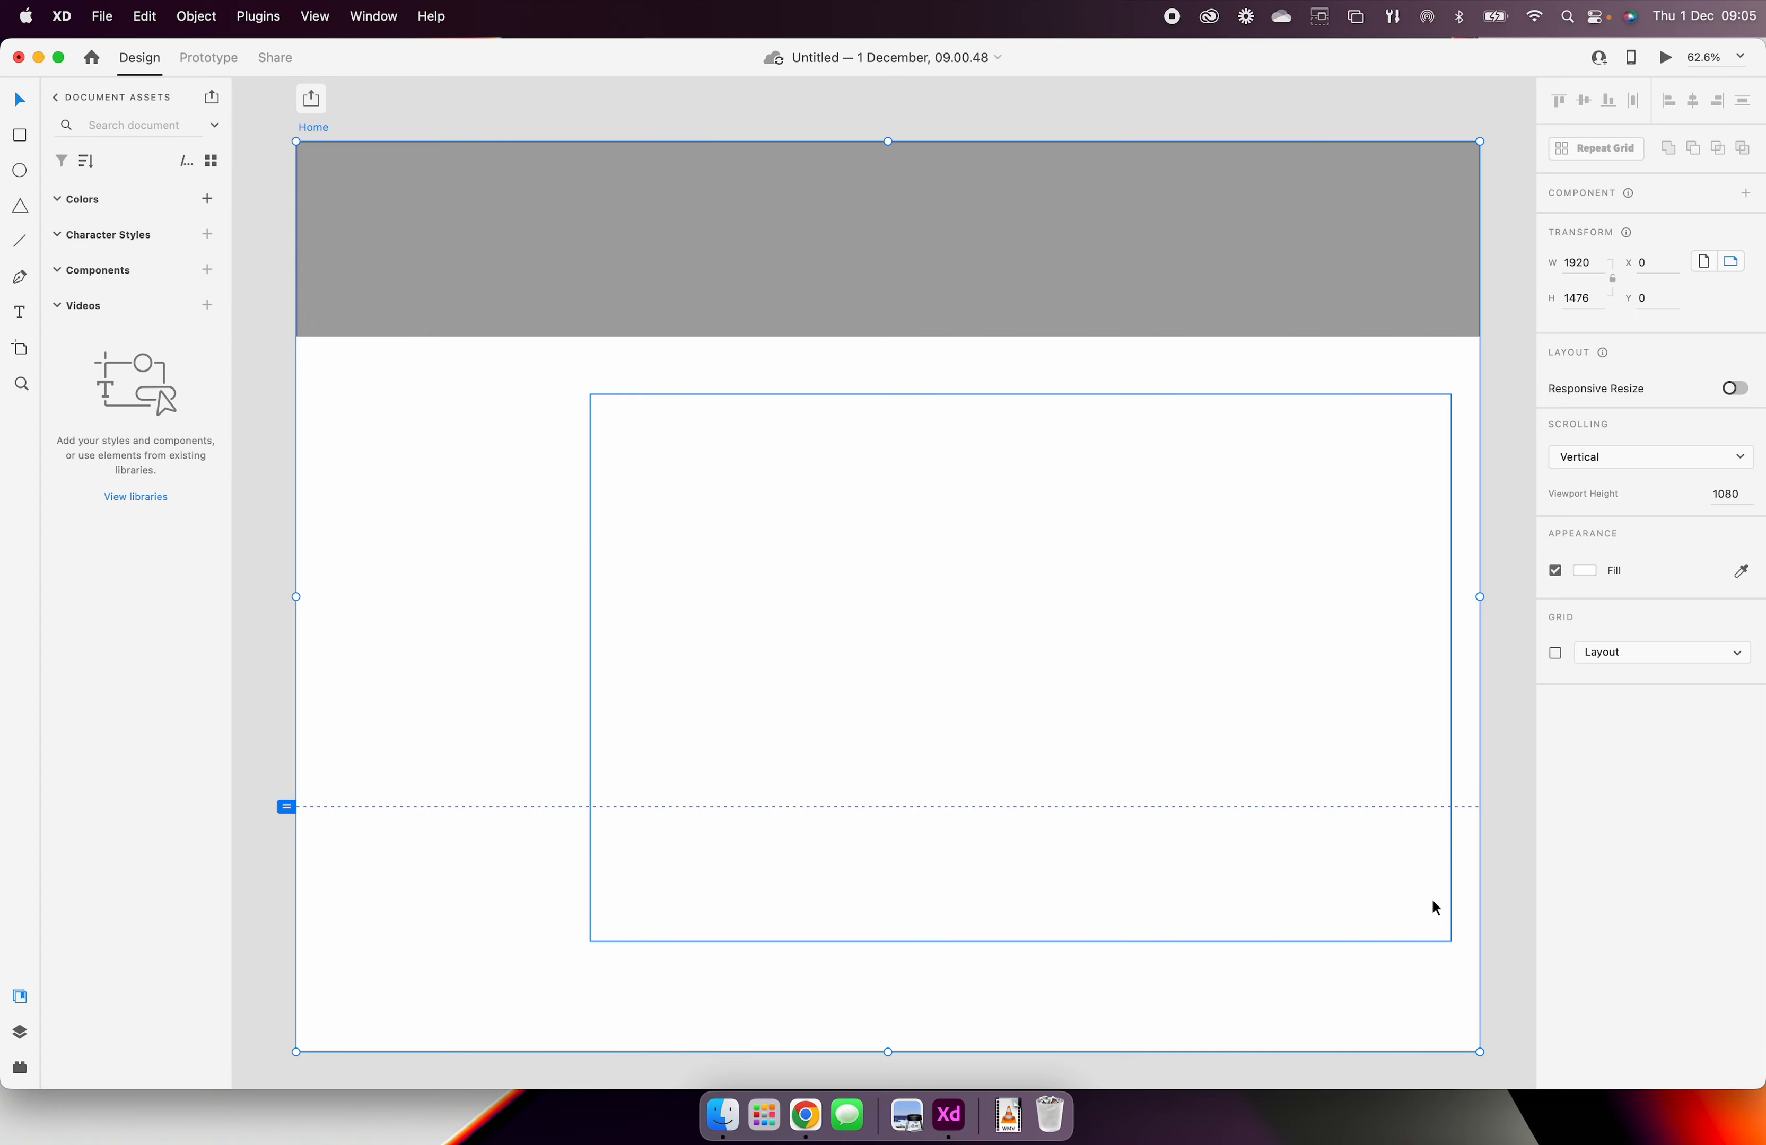
pyautogui.click(962, 867)
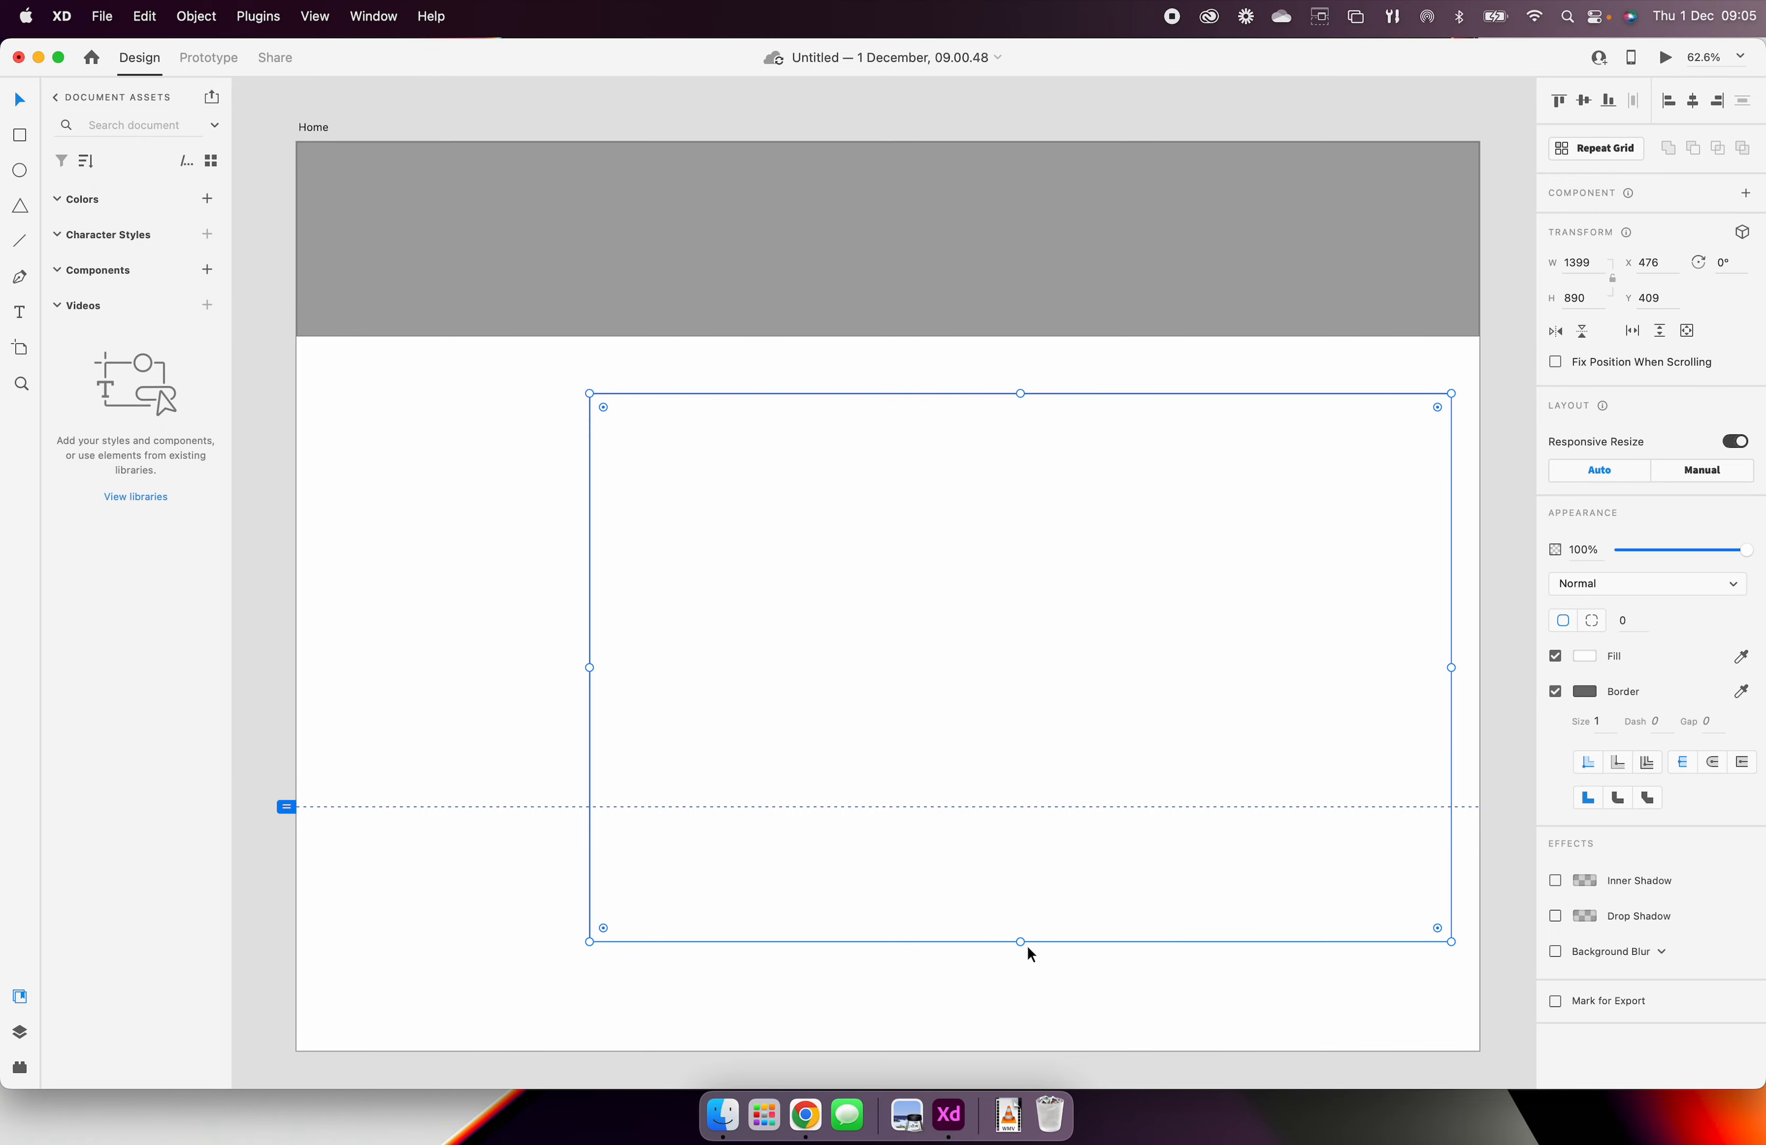
pyautogui.moveTo(1020, 943); pyautogui.dragTo(1015, 974)
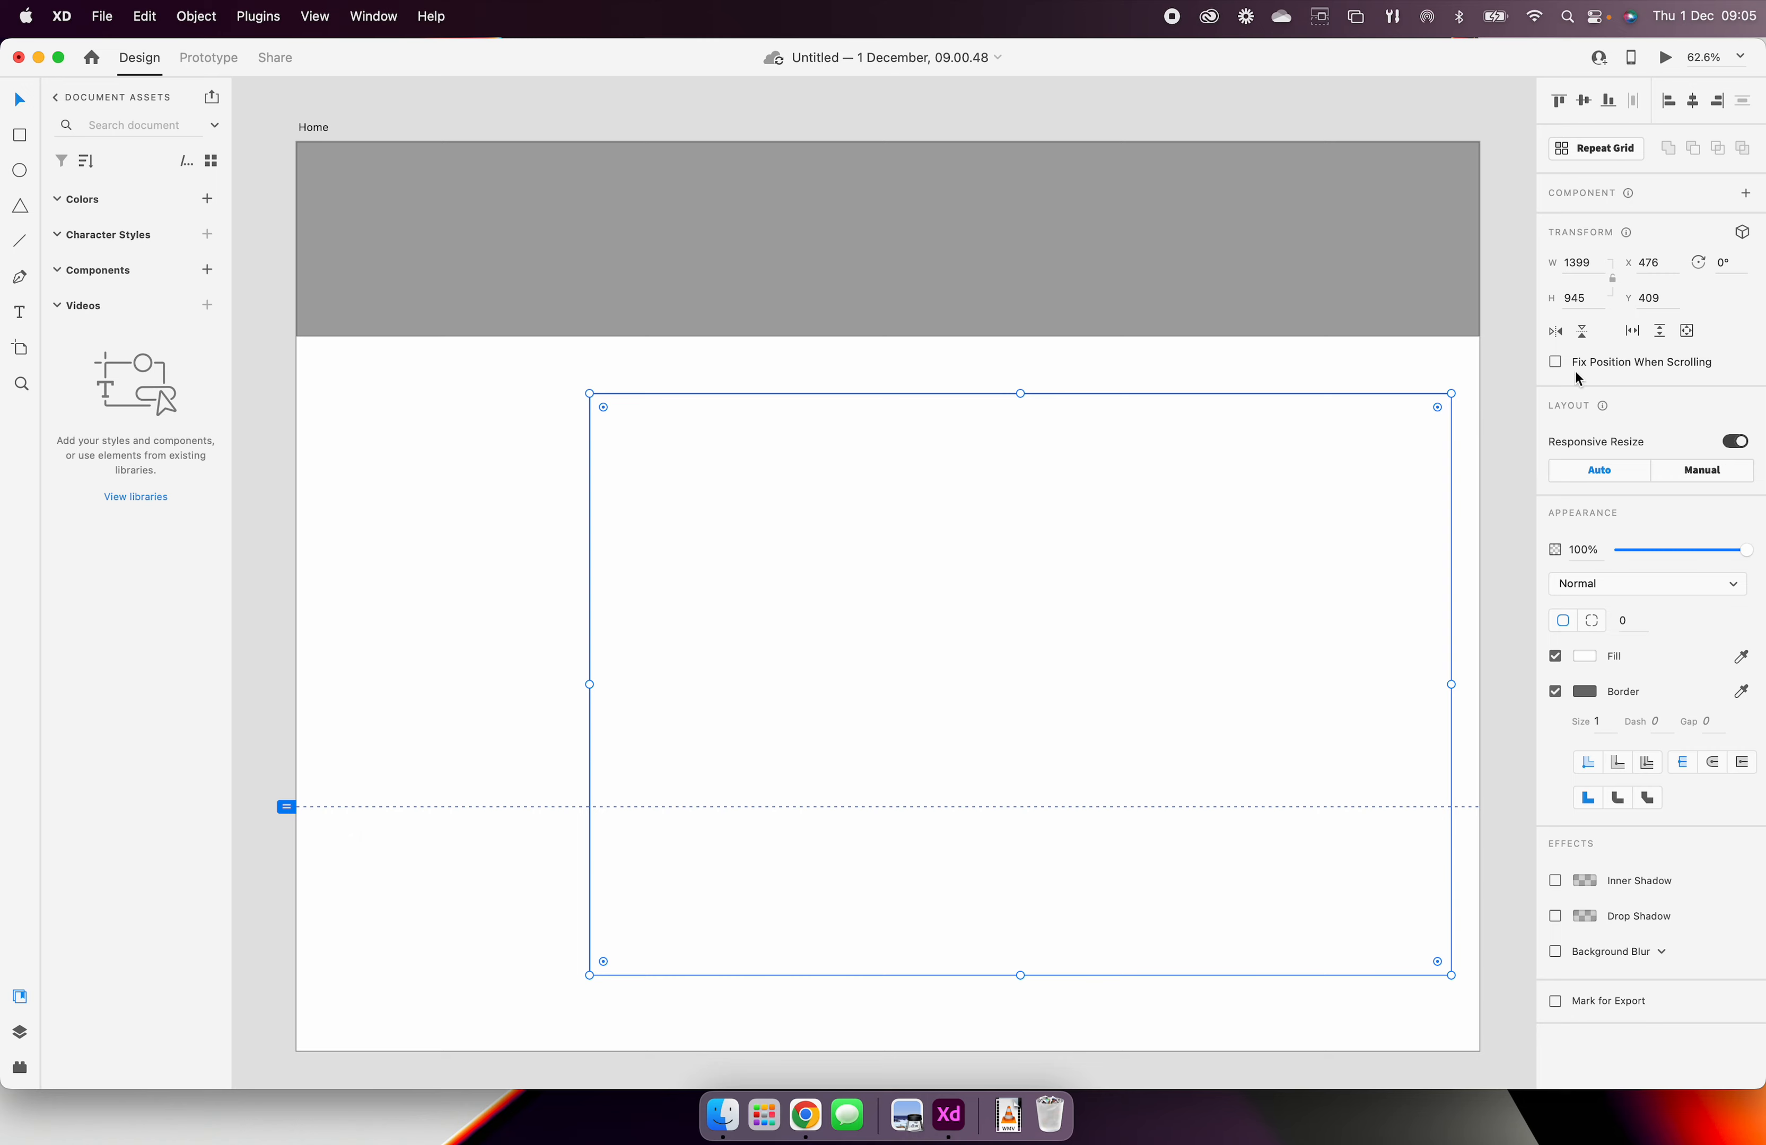
# Step: Preview the Home page, check how it scrolls down and back up, and close the preview
pyautogui.click(1666, 58)
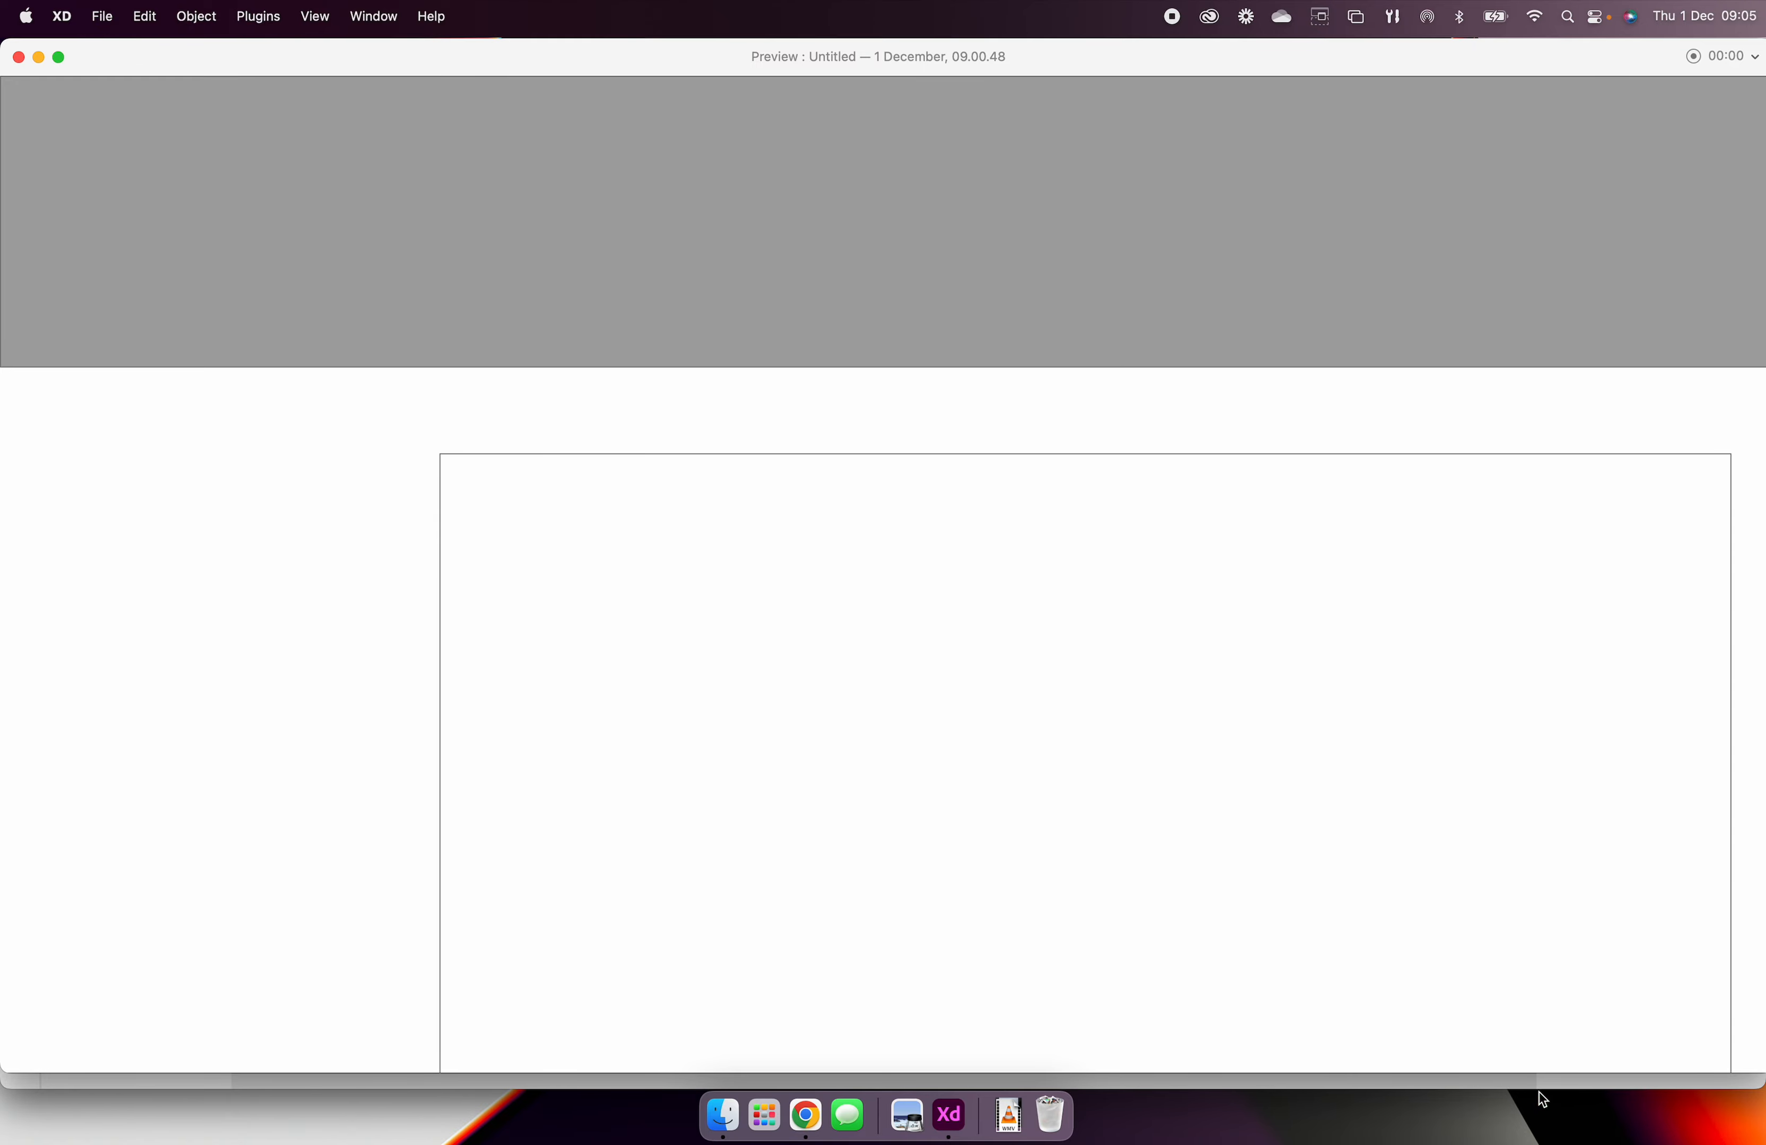
pyautogui.scroll(-5, 530, 637)
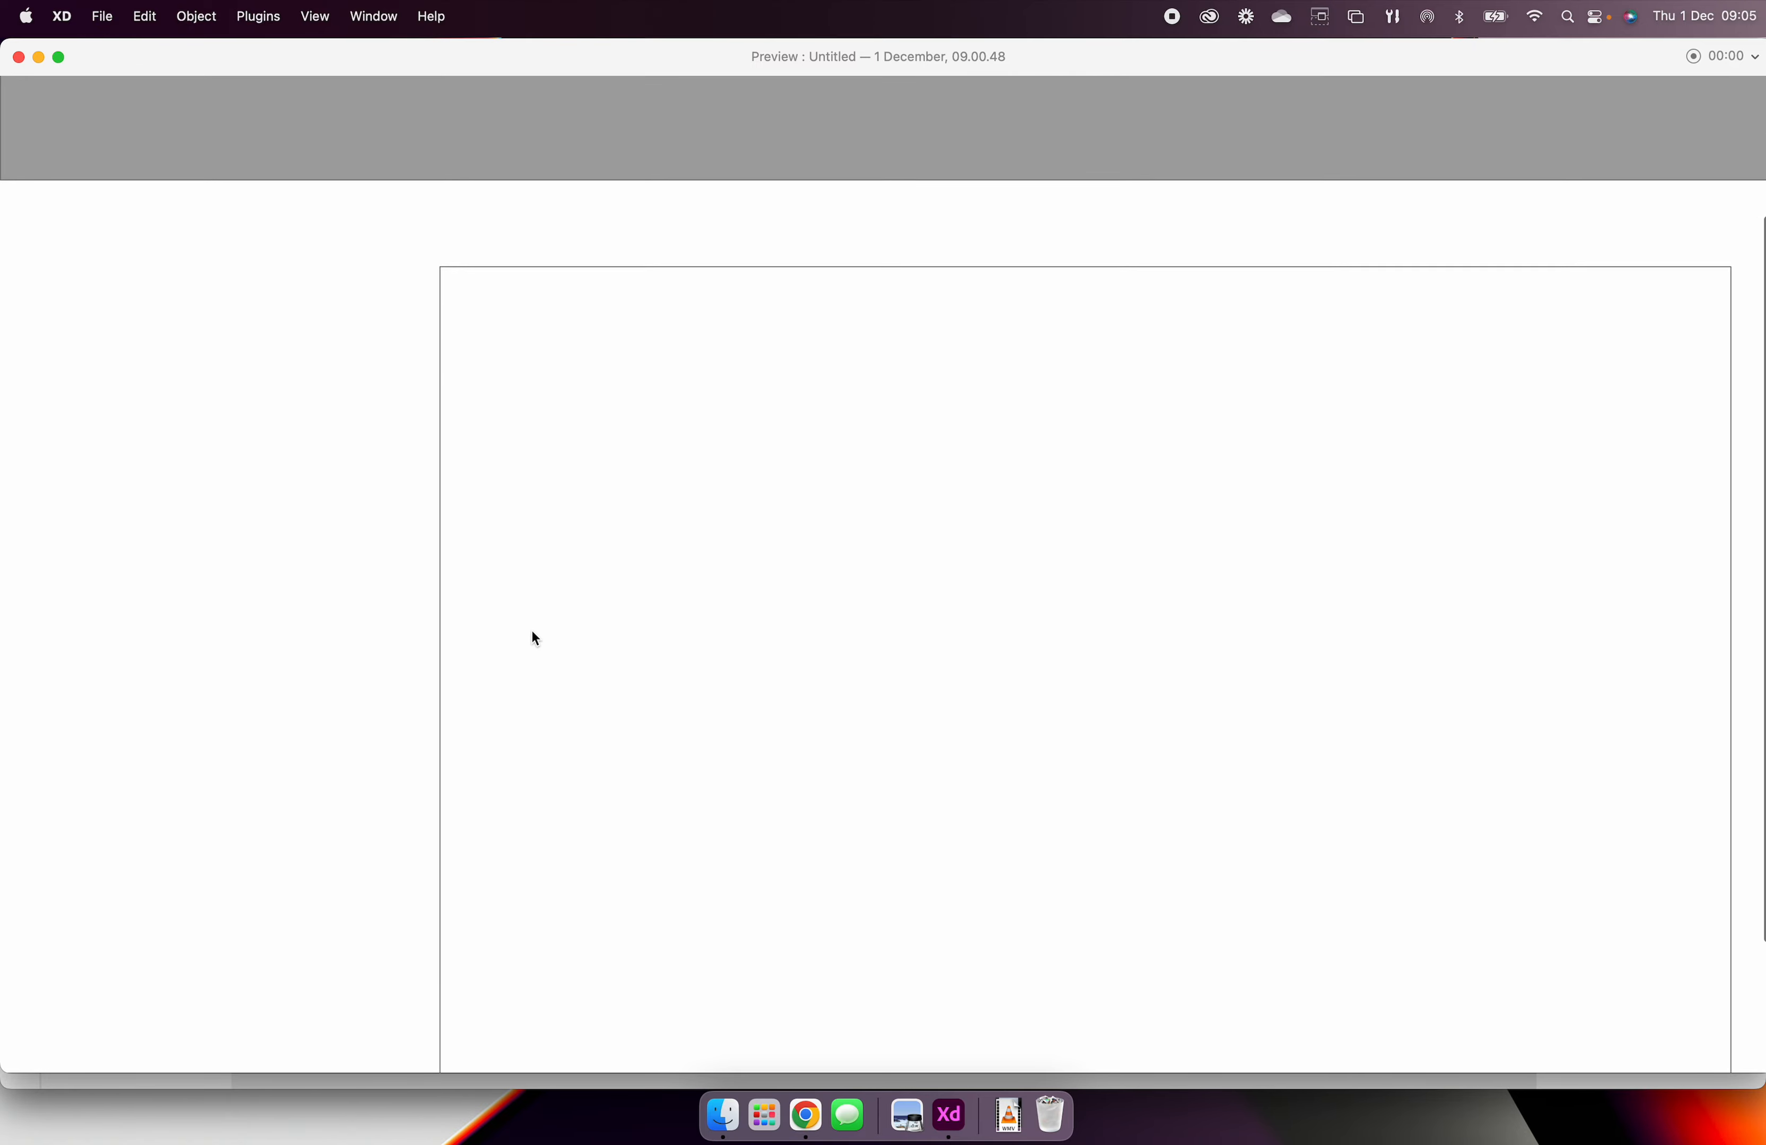
pyautogui.scroll(-3, 539, 634)
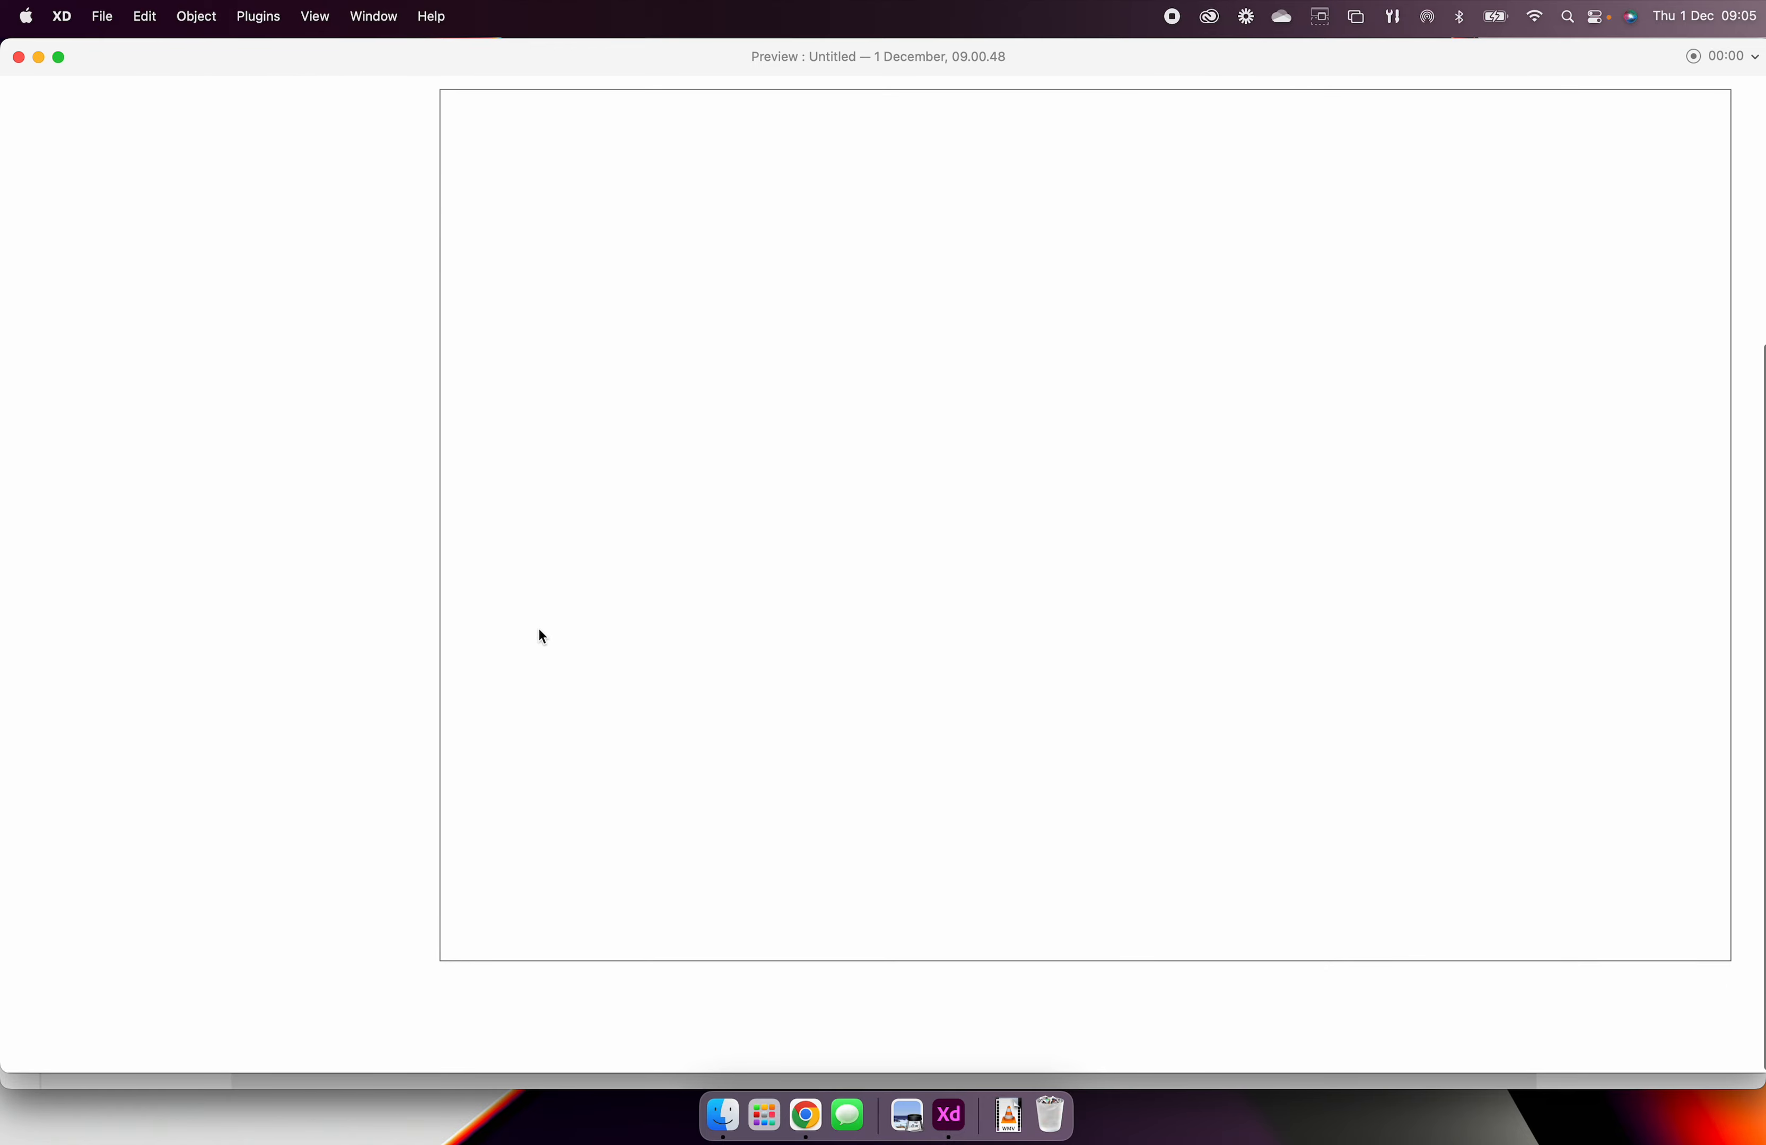
pyautogui.scroll(8, 534, 633)
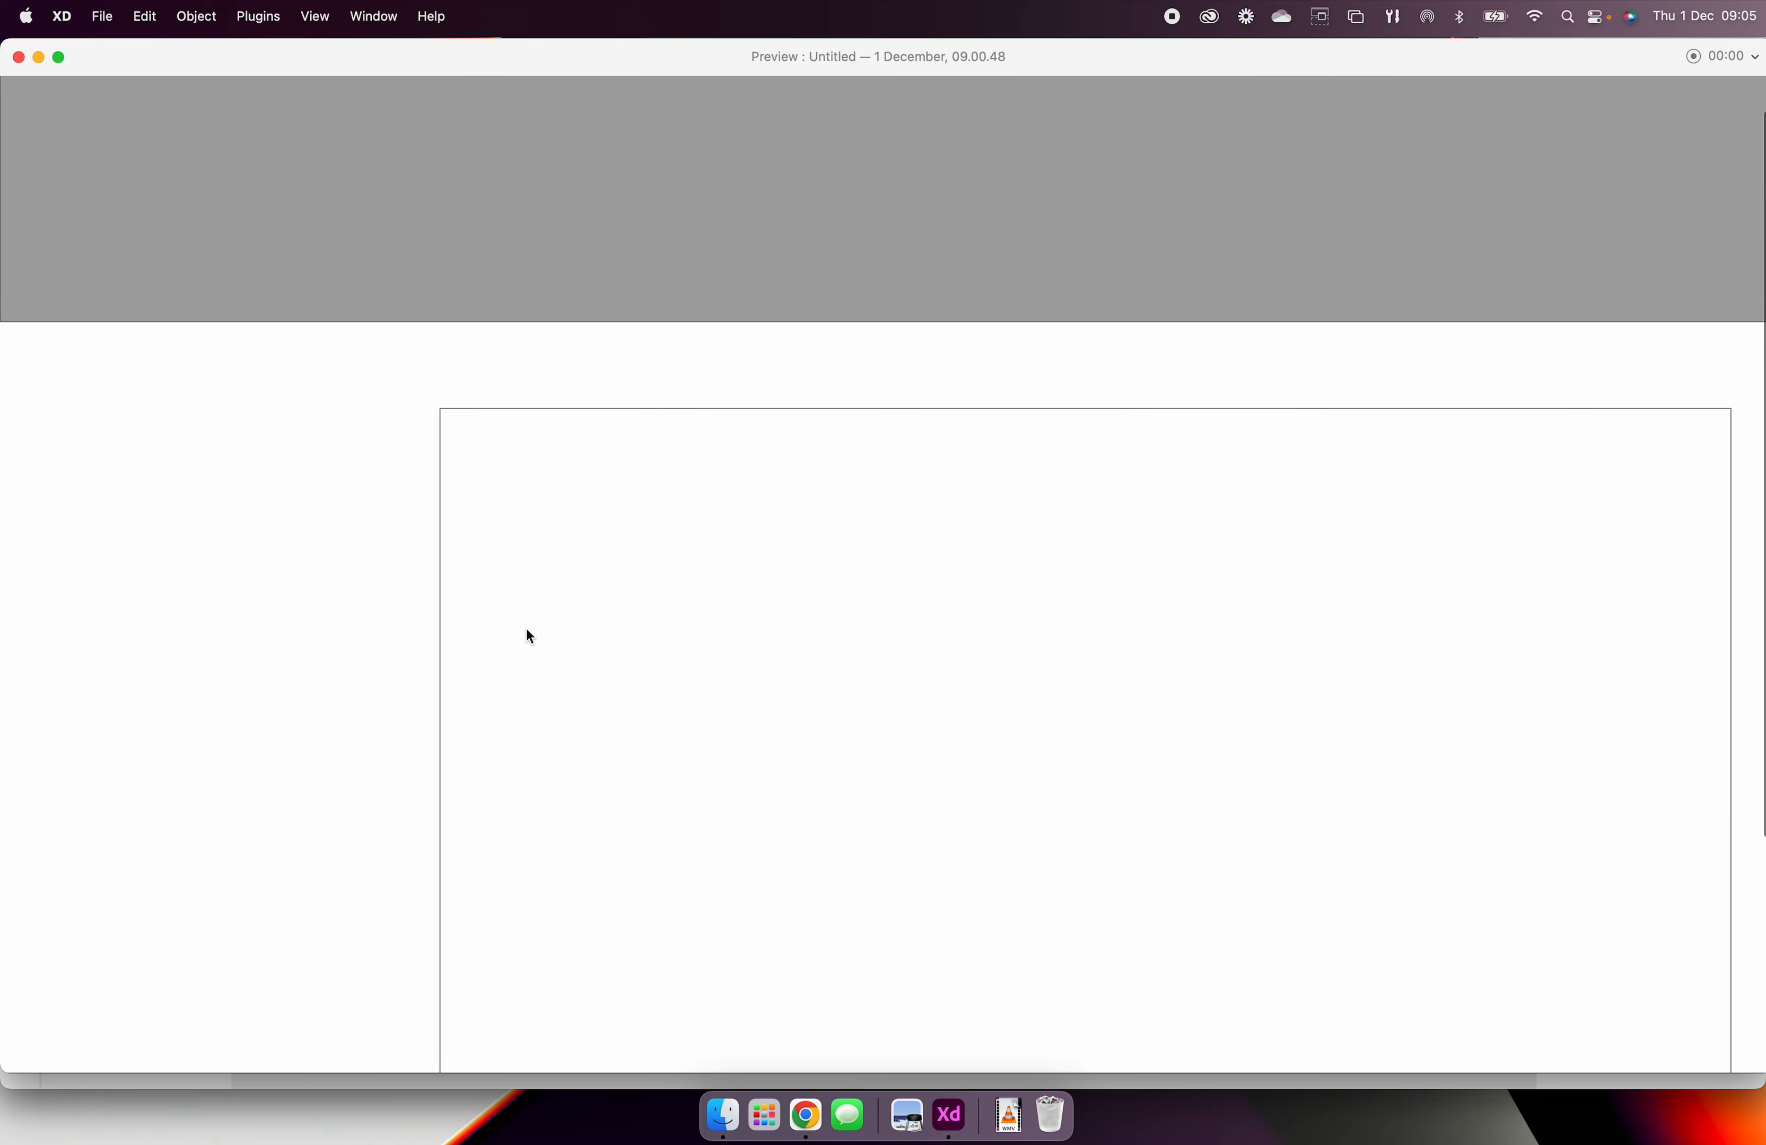
pyautogui.click(20, 59)
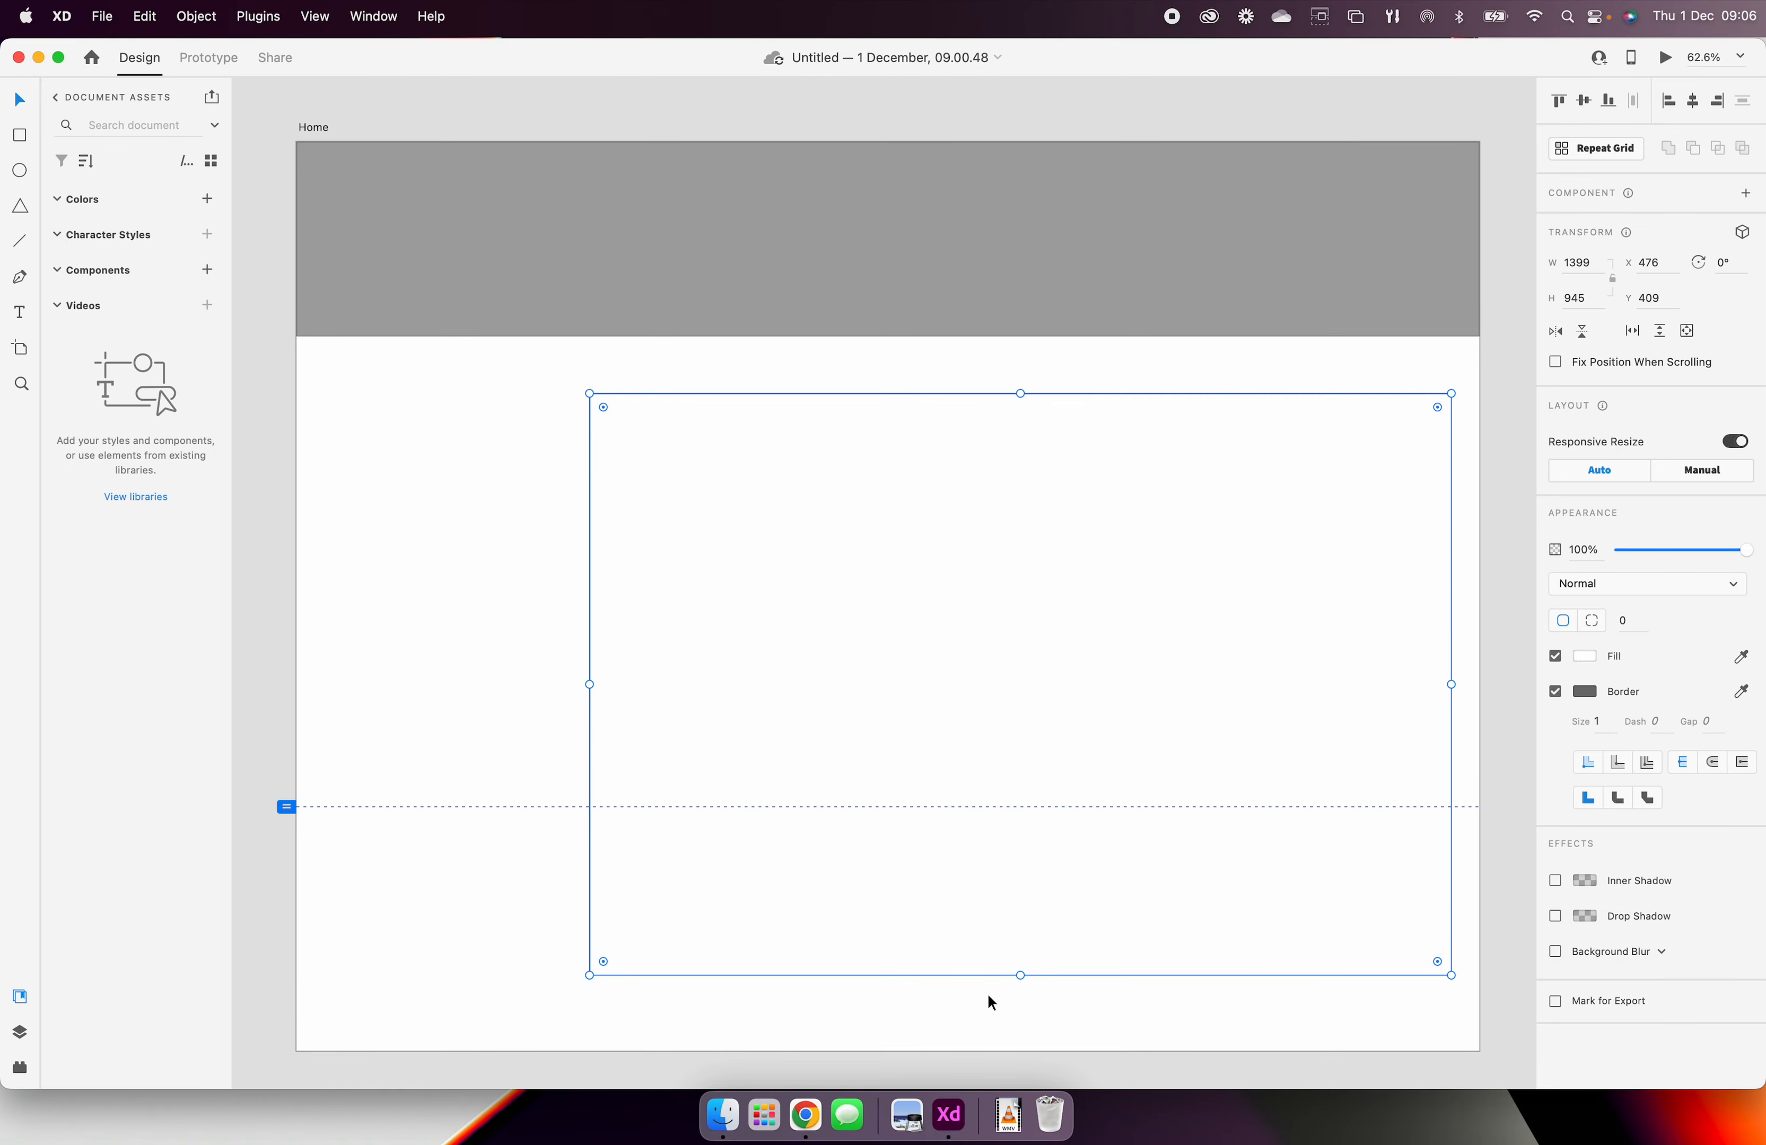
# Step: Draw a full-width footer rectangle about 90 px high along the artboard's lower edge and fill it with the grey sampled from the header
pyautogui.click(24, 131)
pyautogui.moveTo(297, 993); pyautogui.dragTo(1479, 1049)
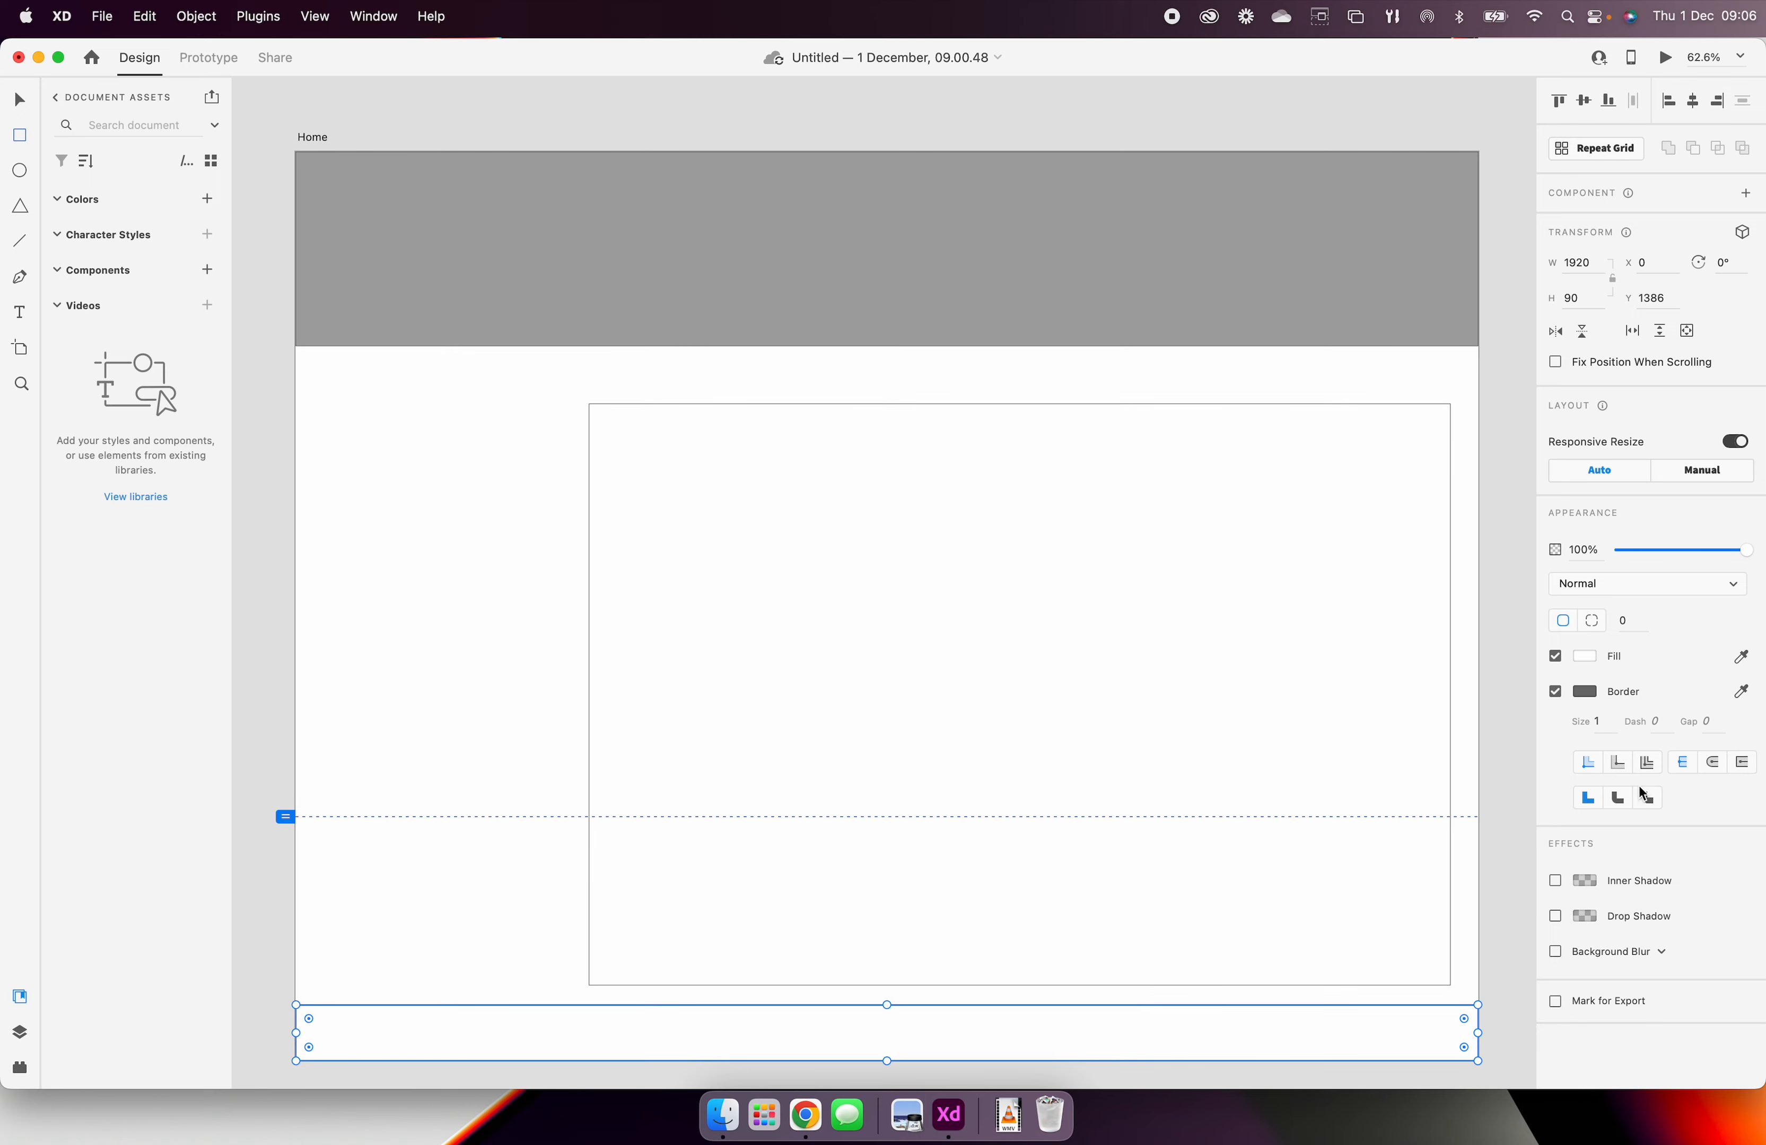
pyautogui.click(1578, 656)
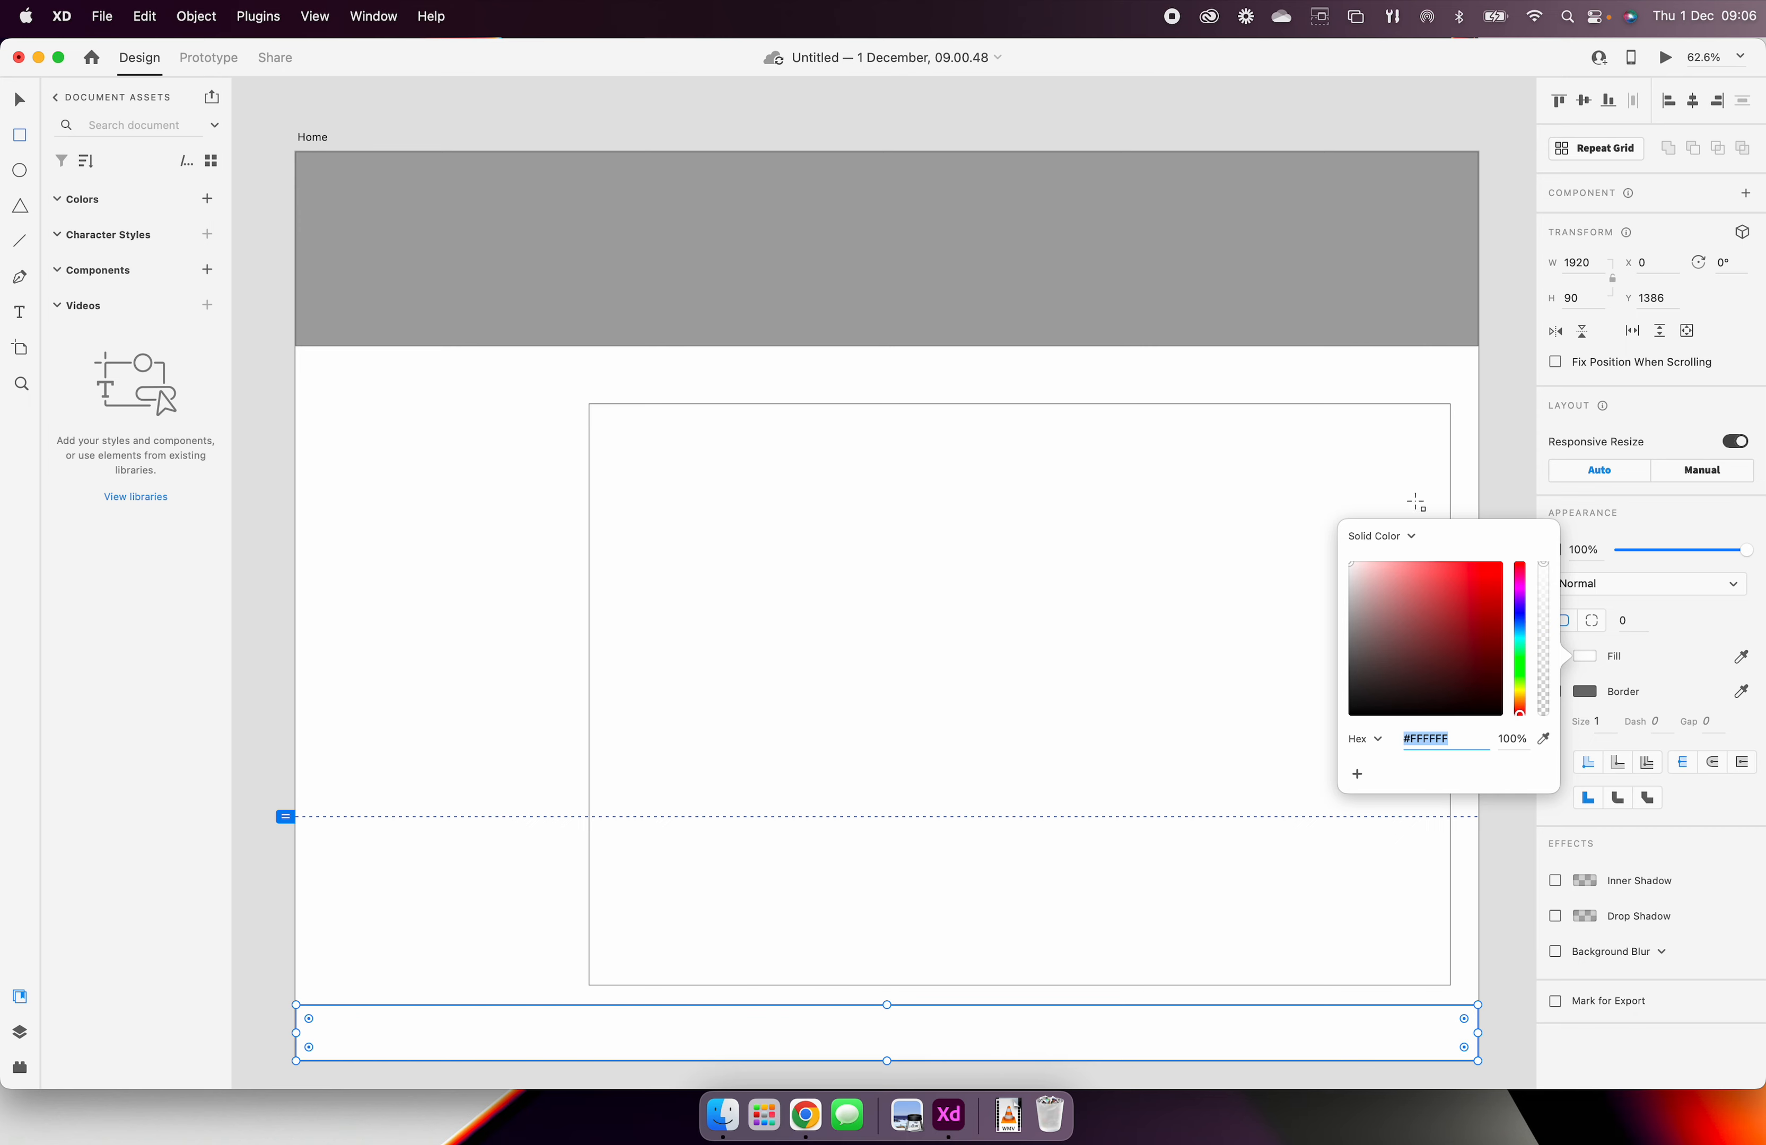
pyautogui.click(1742, 656)
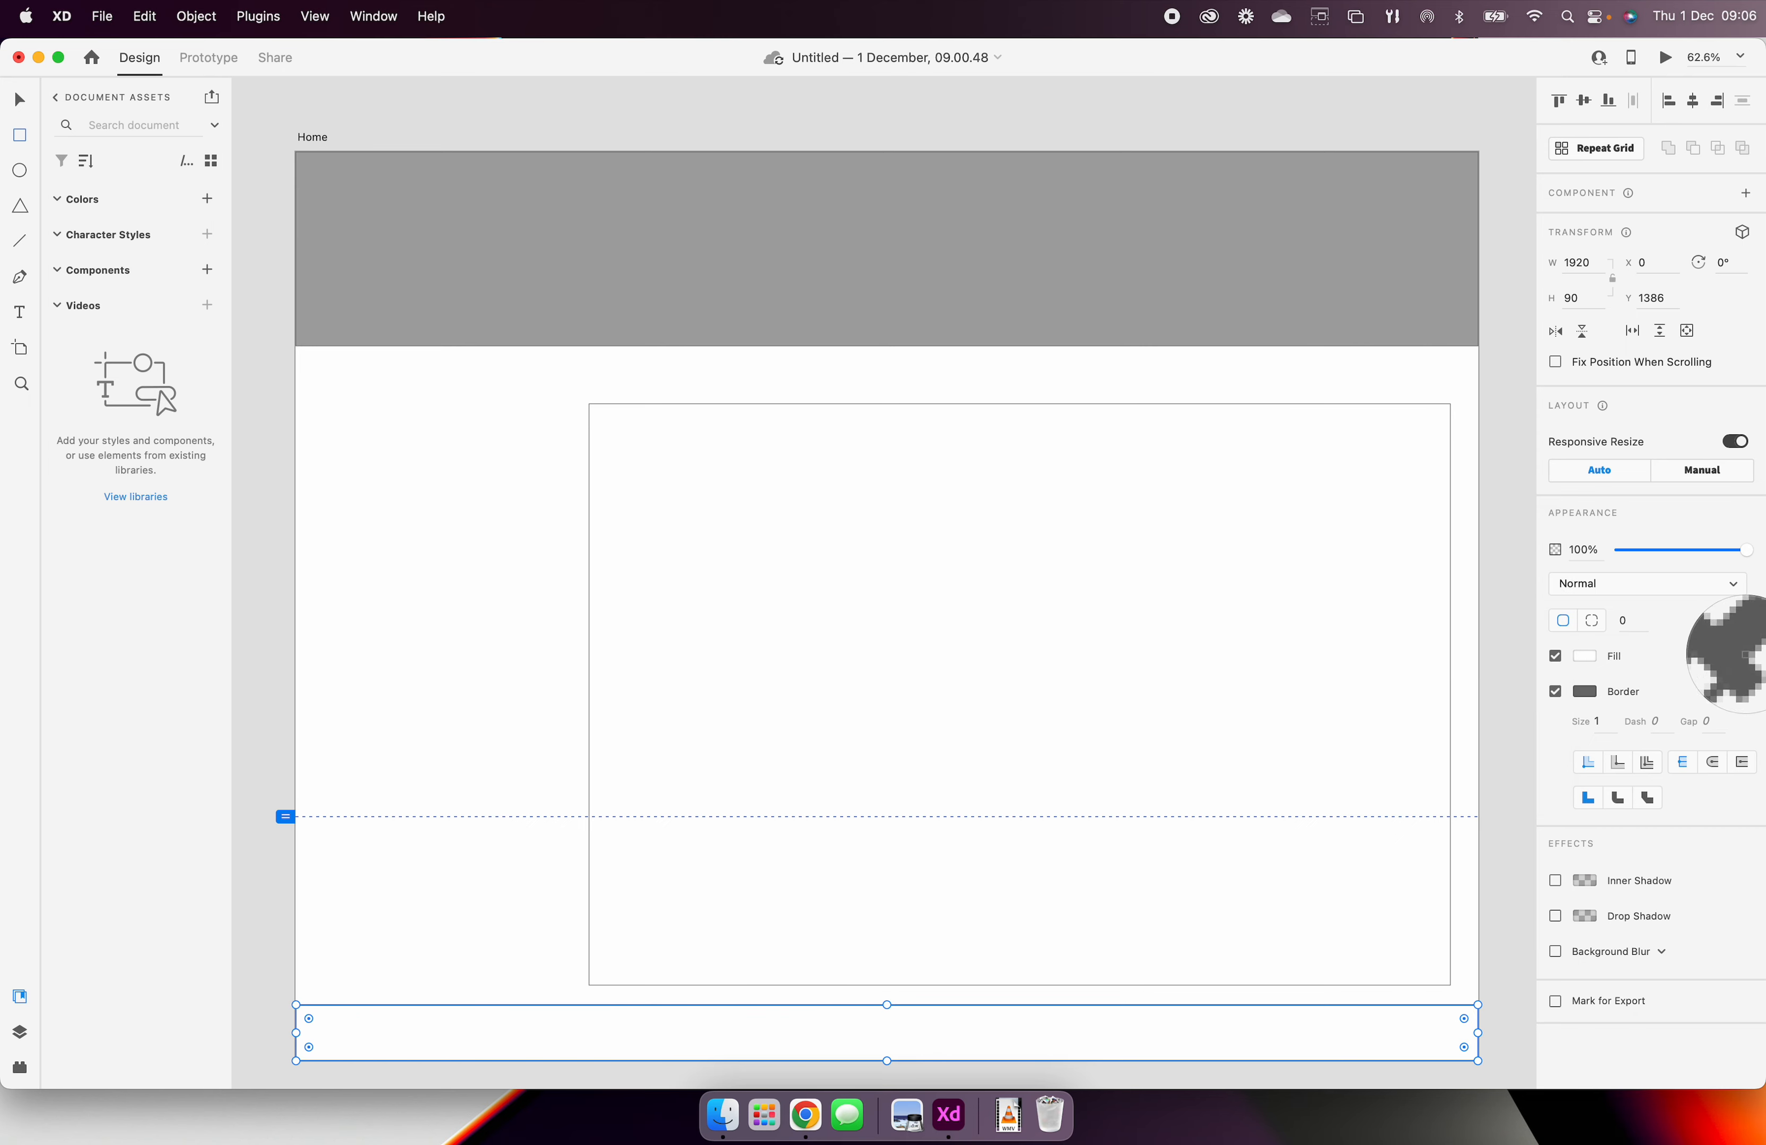
pyautogui.click(1235, 274)
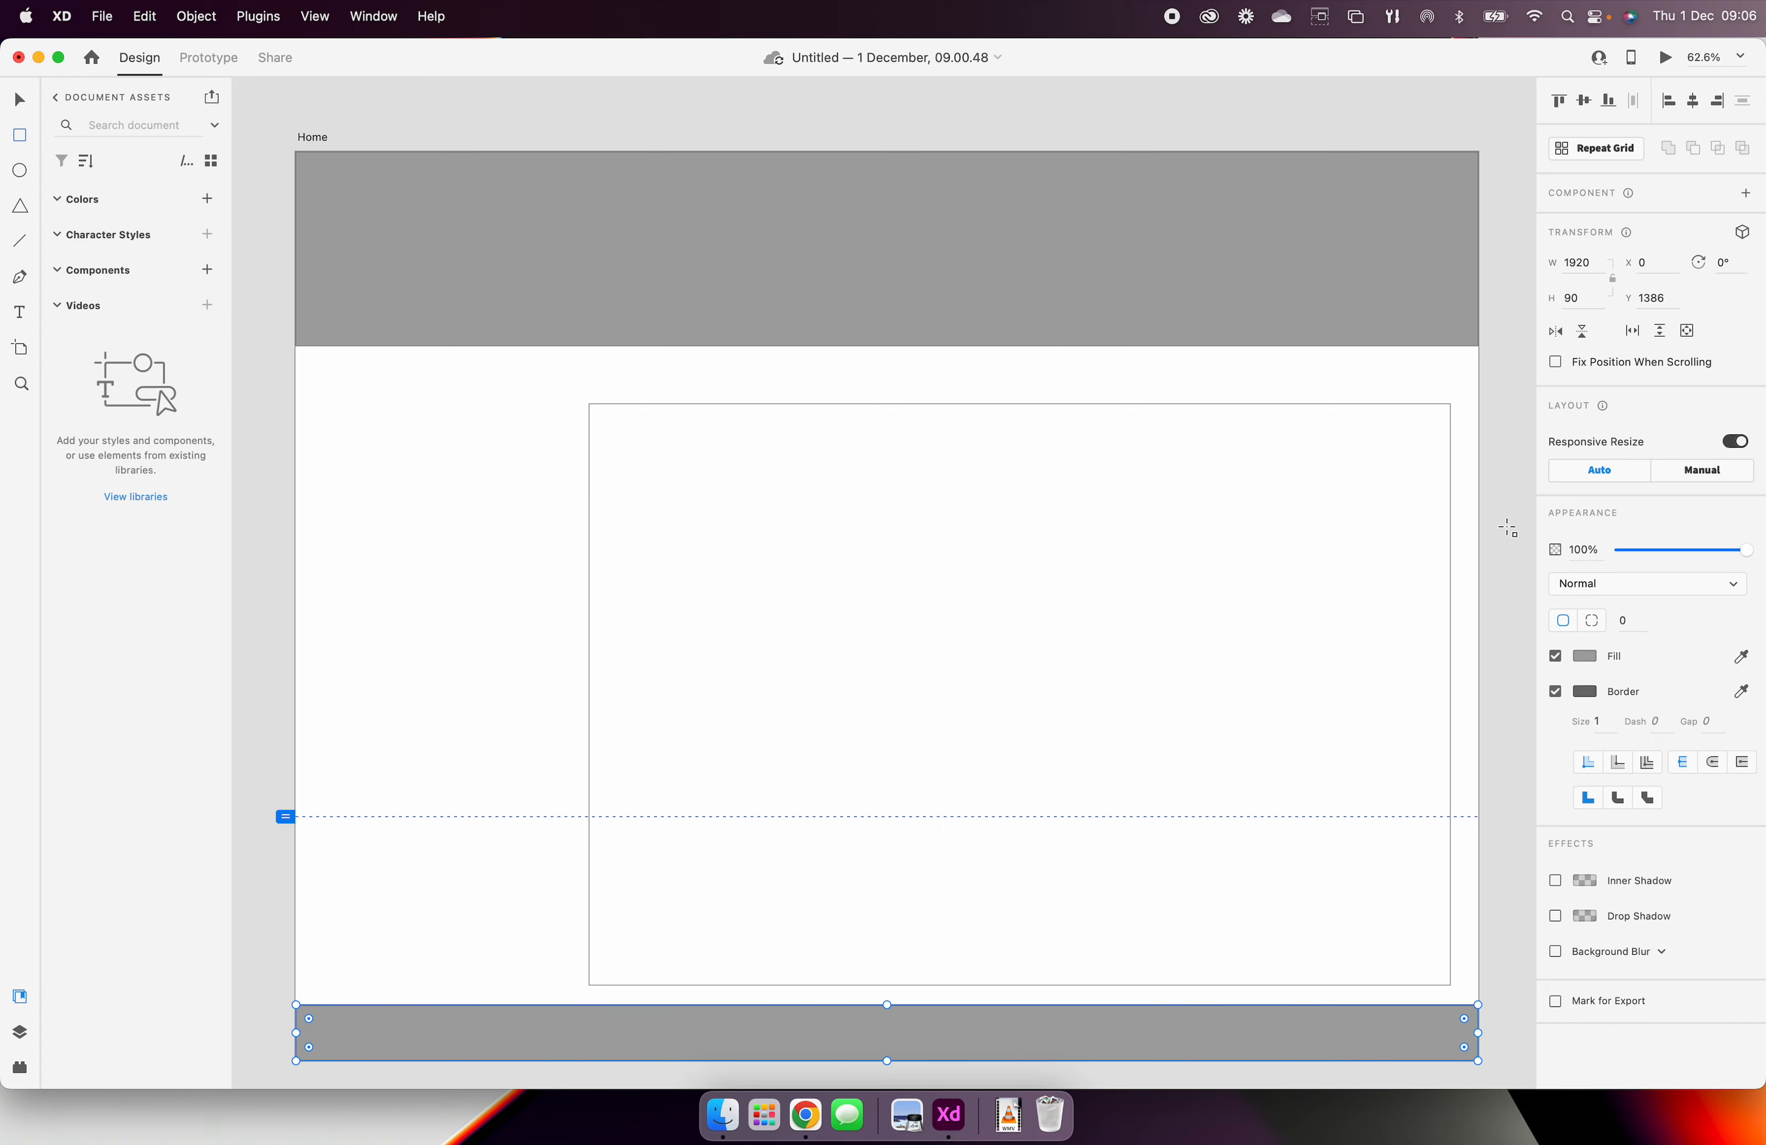
pyautogui.scroll(-1, 1116, 409)
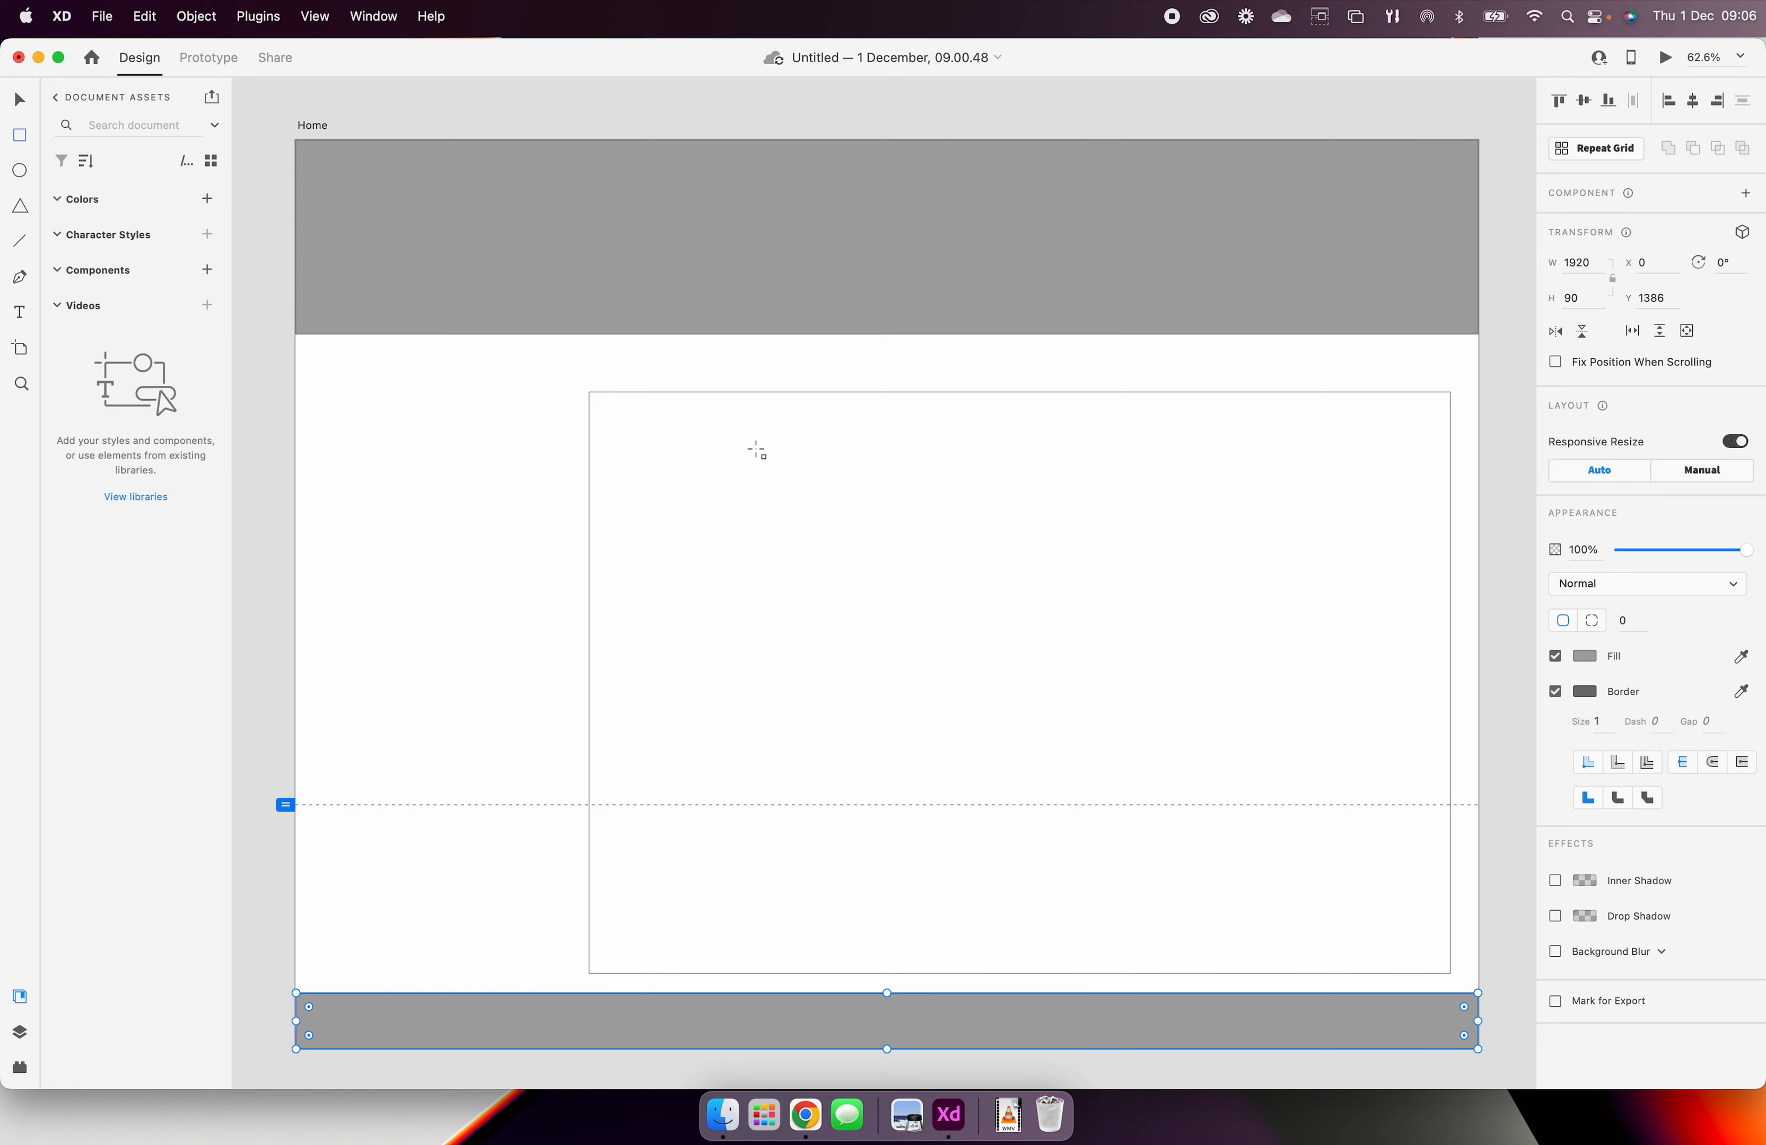
pyautogui.hscroll(-1, 541, 390)
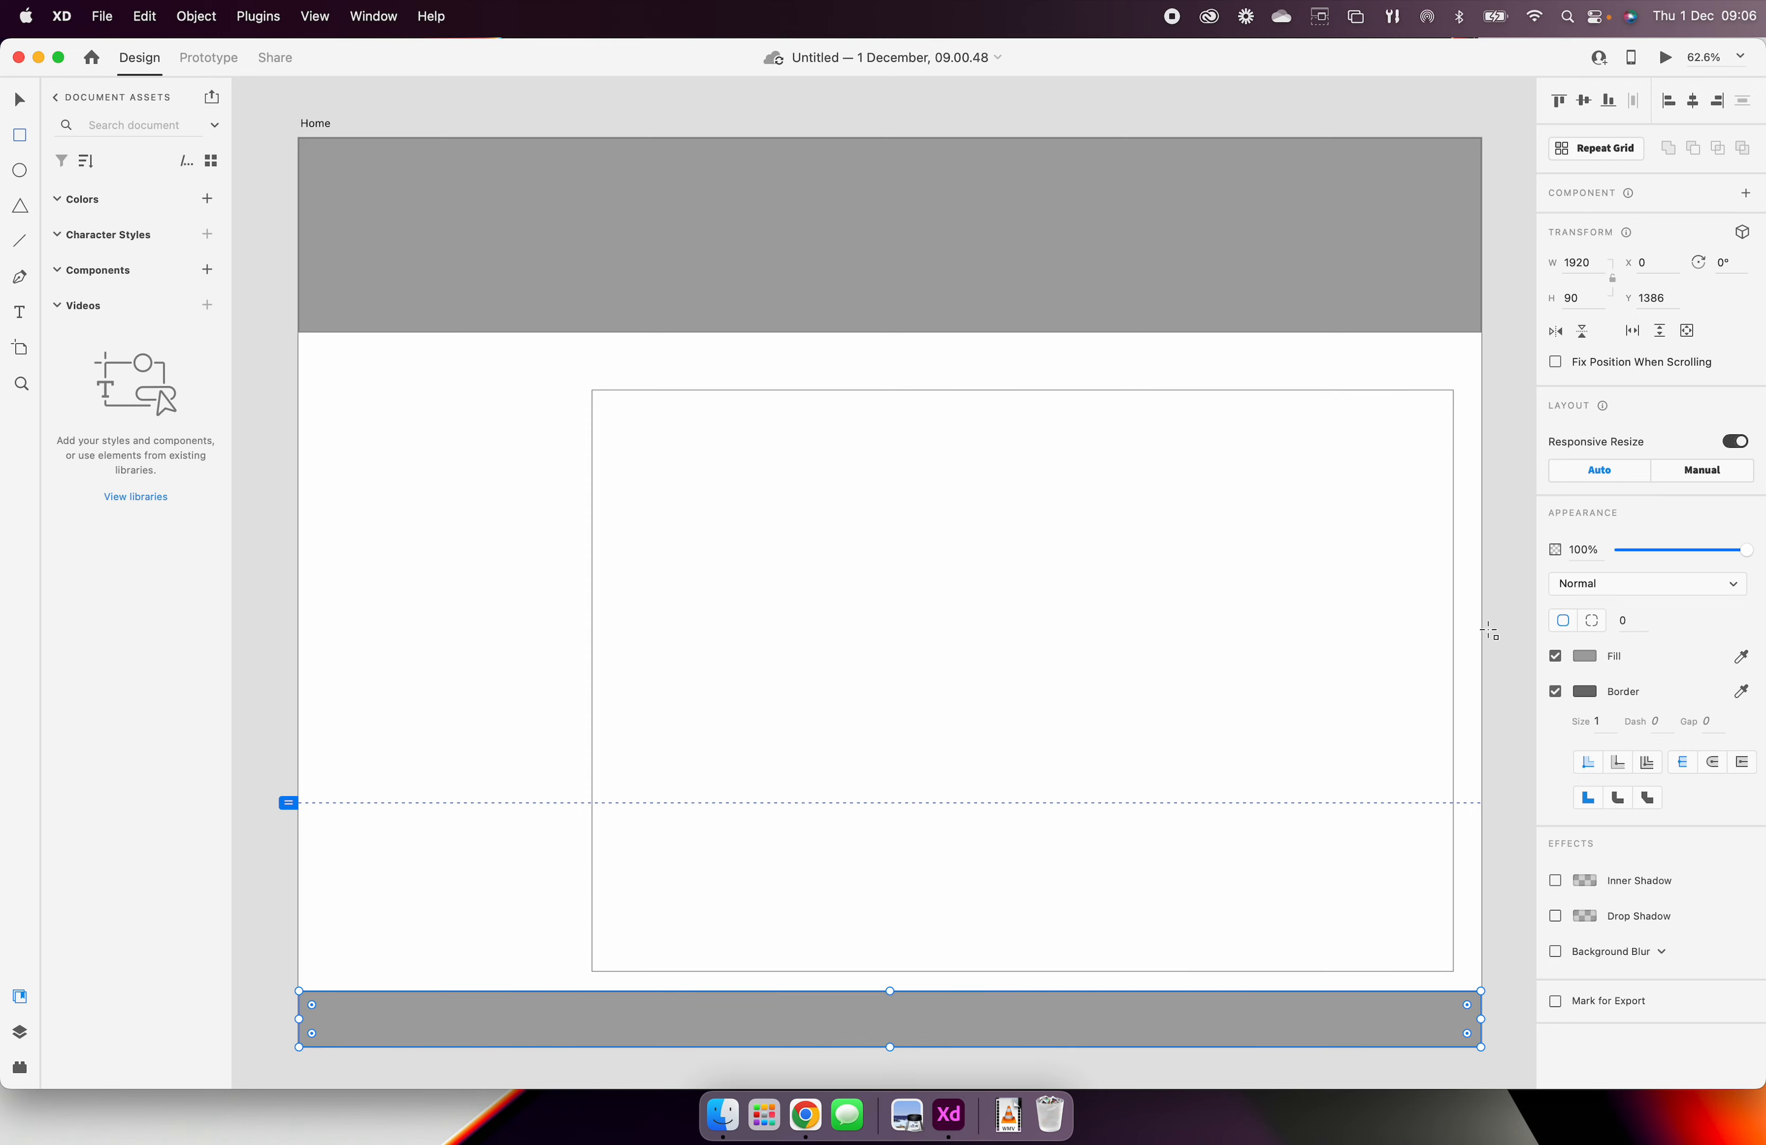
pyautogui.click(1745, 554)
pyautogui.moveTo(1747, 556)
pyautogui.mouseDown()
pyautogui.moveTo(1631, 554)
pyautogui.moveTo(1761, 554)
pyautogui.mouseUp()
pyautogui.hscroll(-3, 1454, 1000)
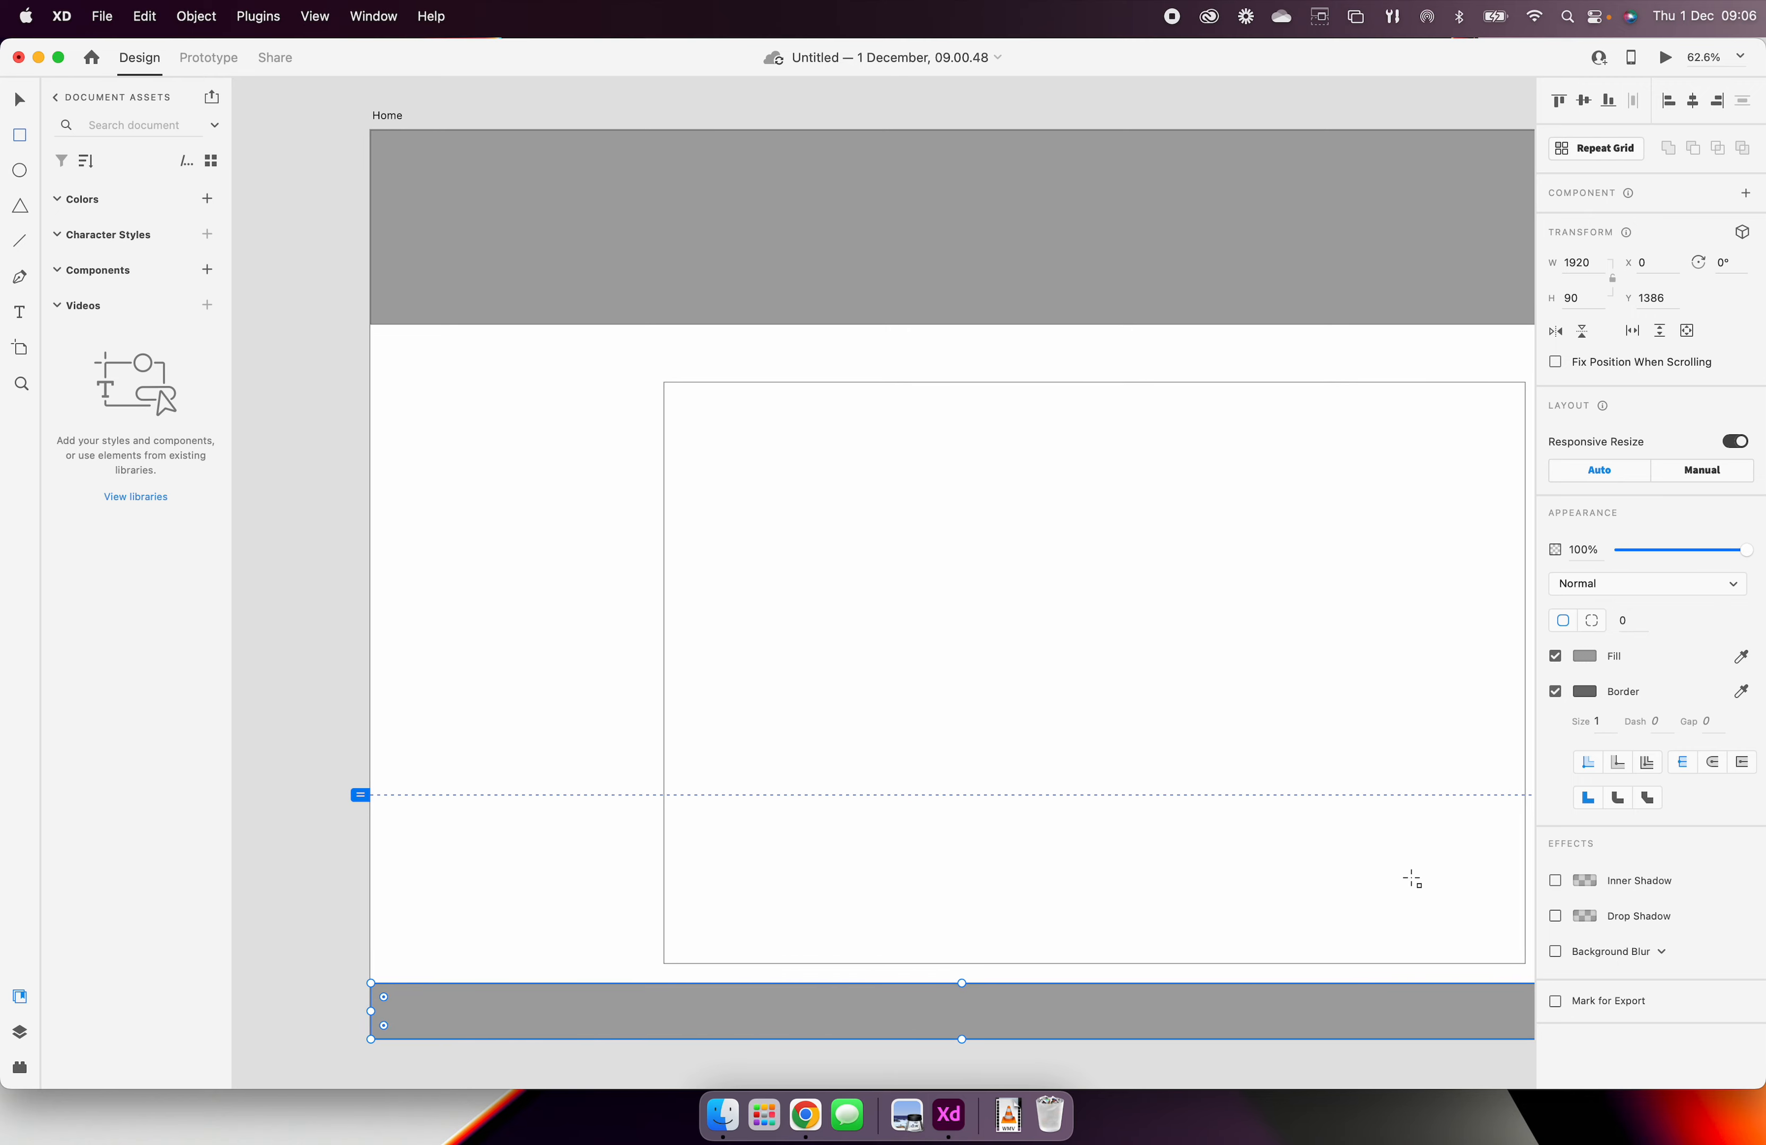
pyautogui.hscroll(3, 1411, 880)
pyautogui.scroll(2, 1412, 880)
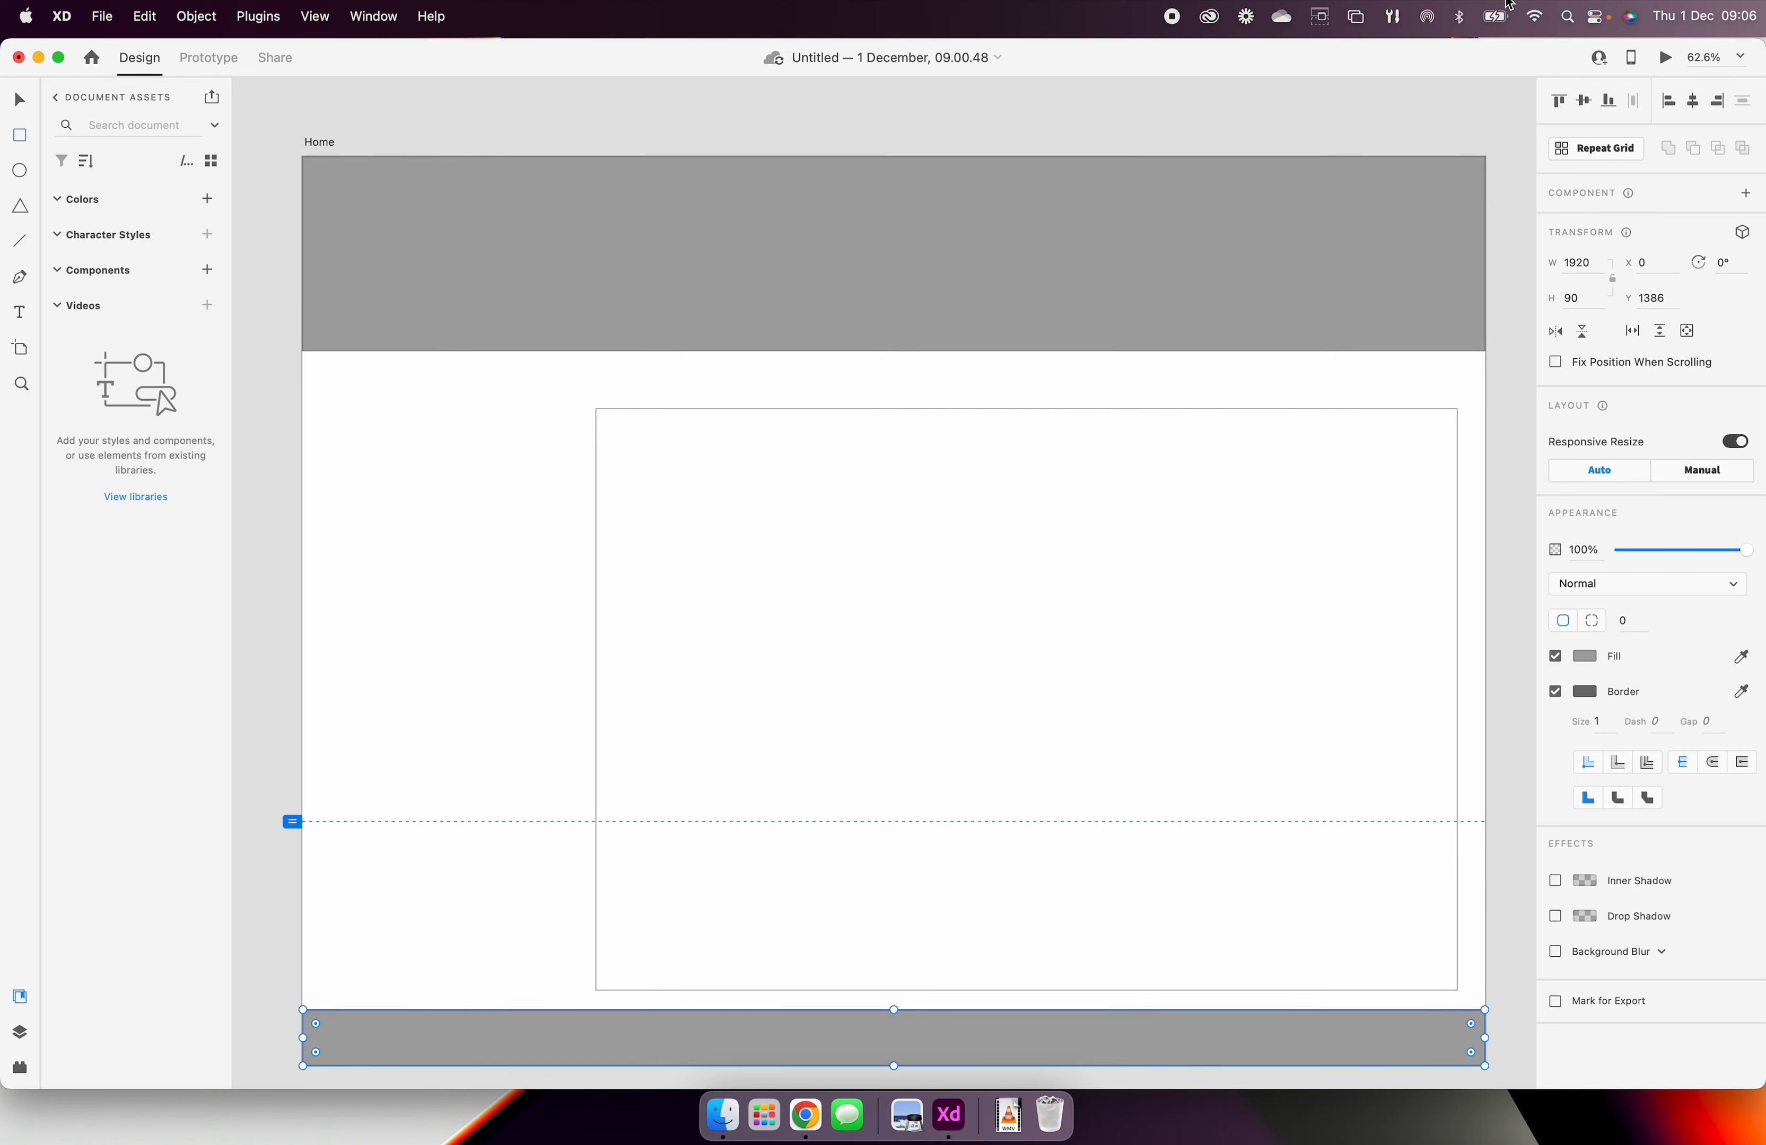